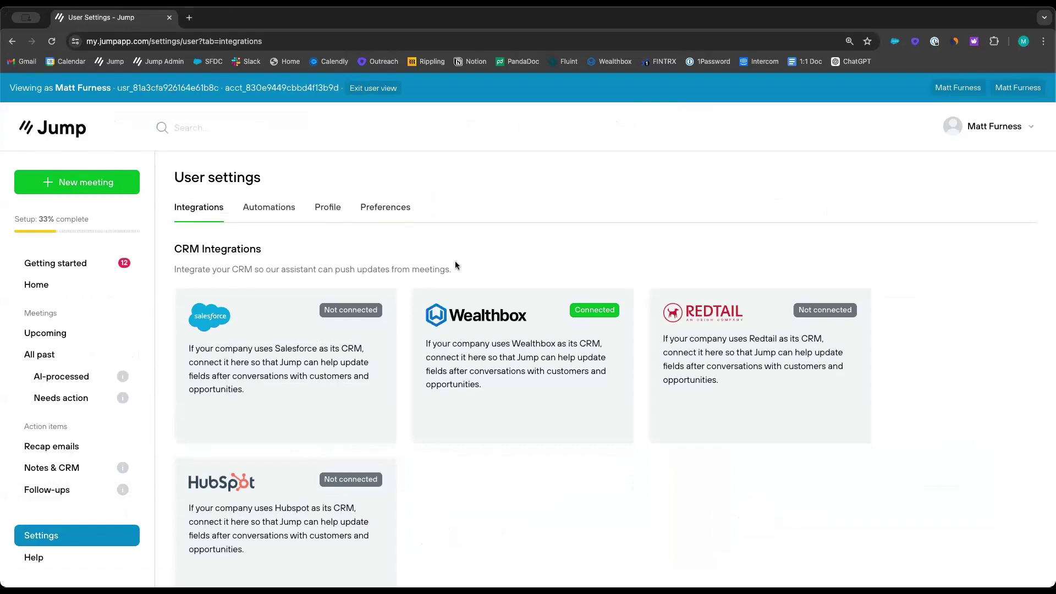
Step: Review the available CRM, meeting and calendar integrations in the user settings
{"action": "scroll", "coordinate": [516, 312], "scroll_direction": "down", "scroll_amount": 8}
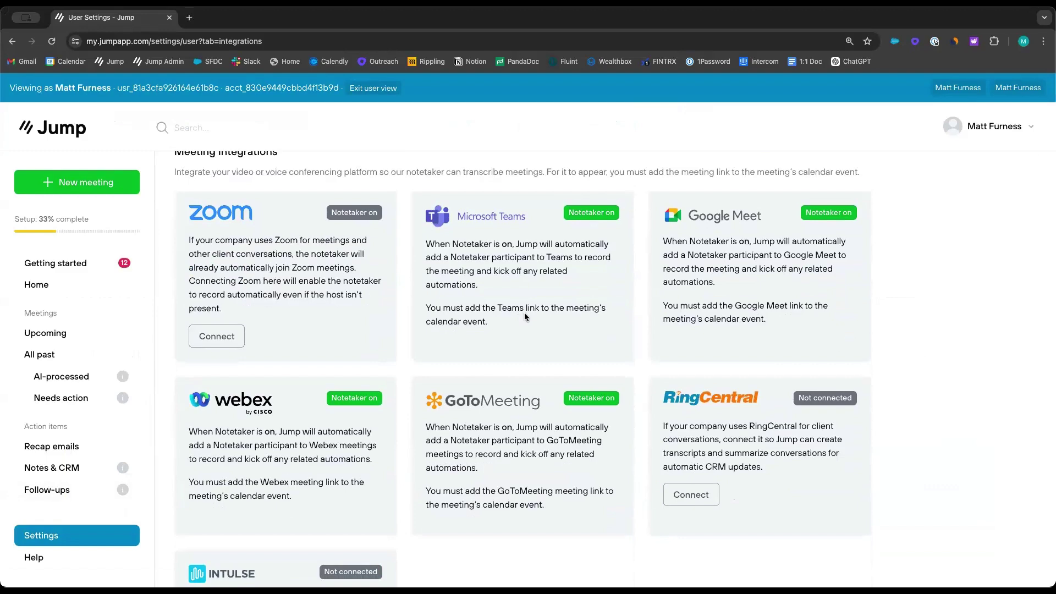
{"action": "scroll", "coordinate": [524, 316], "scroll_direction": "down", "scroll_amount": 5}
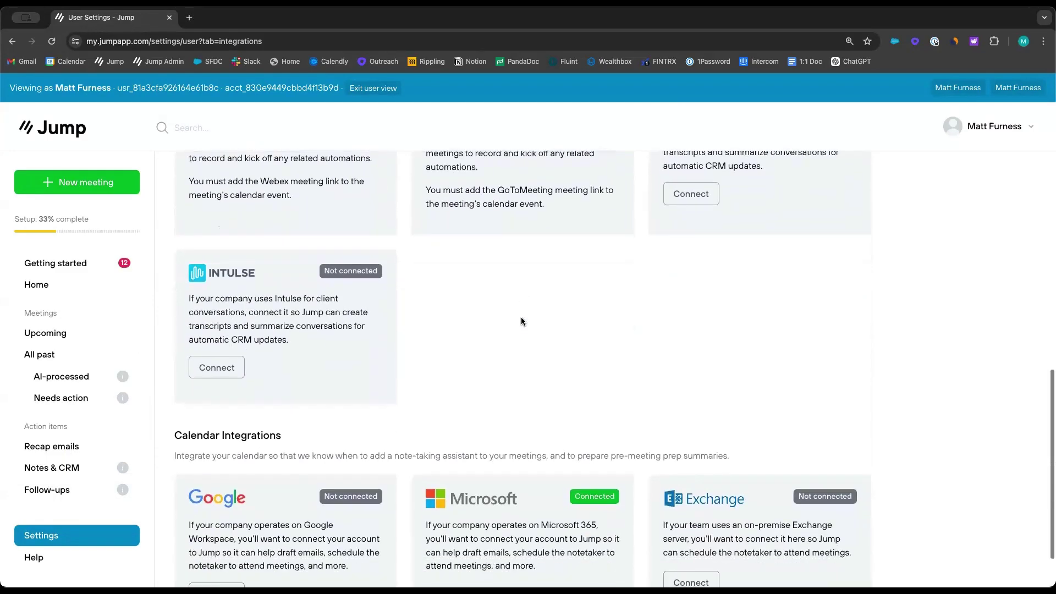
{"action": "scroll", "coordinate": [521, 321], "scroll_direction": "down", "scroll_amount": 1}
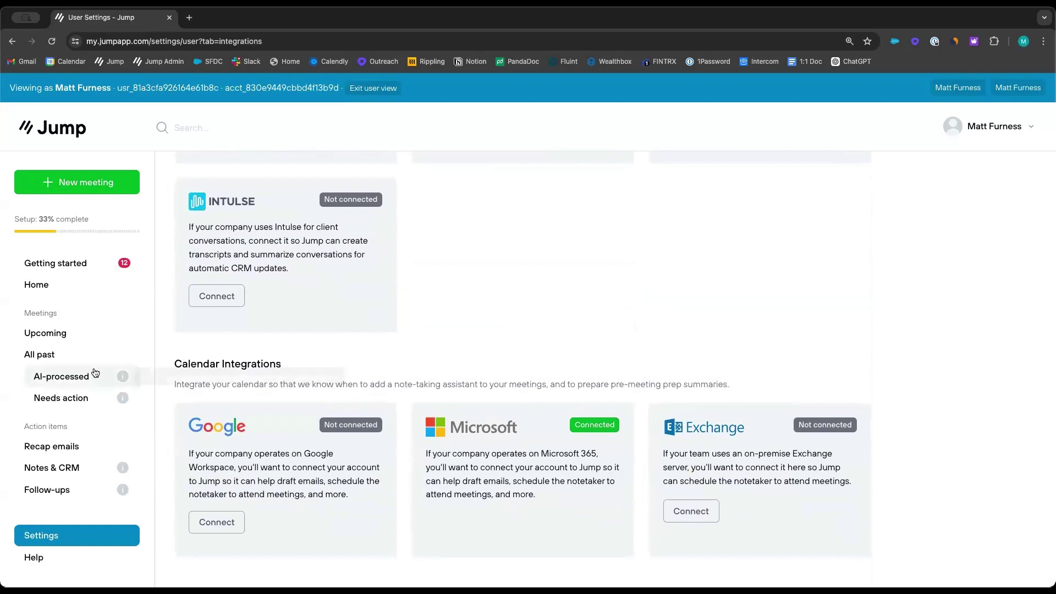
Step: Open the upcoming meetings and view the available options for adding a new meeting
{"action": "left_click", "coordinate": [54, 337]}
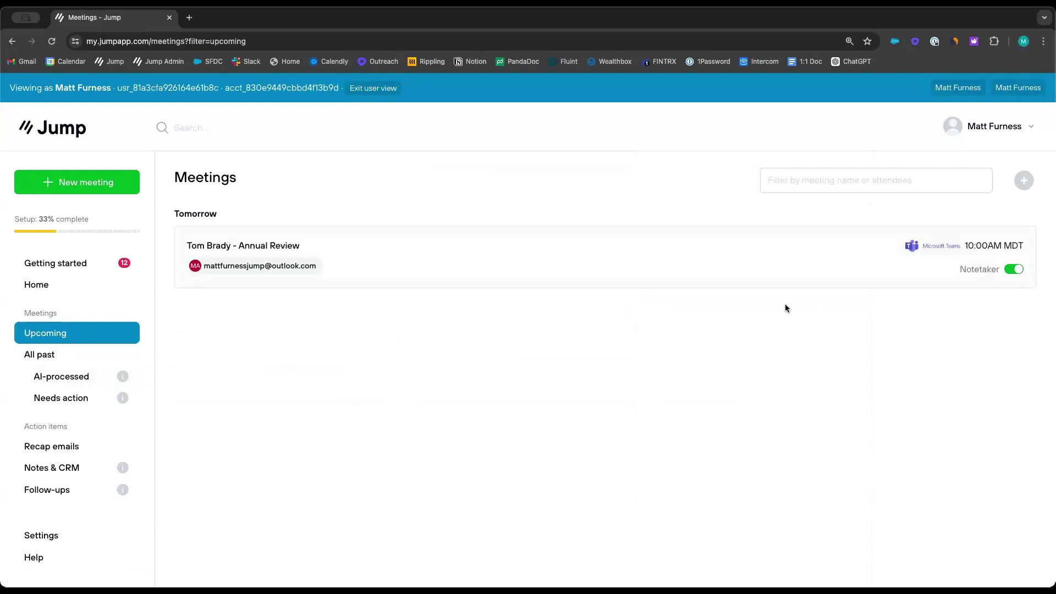
{"action": "left_click", "coordinate": [63, 182]}
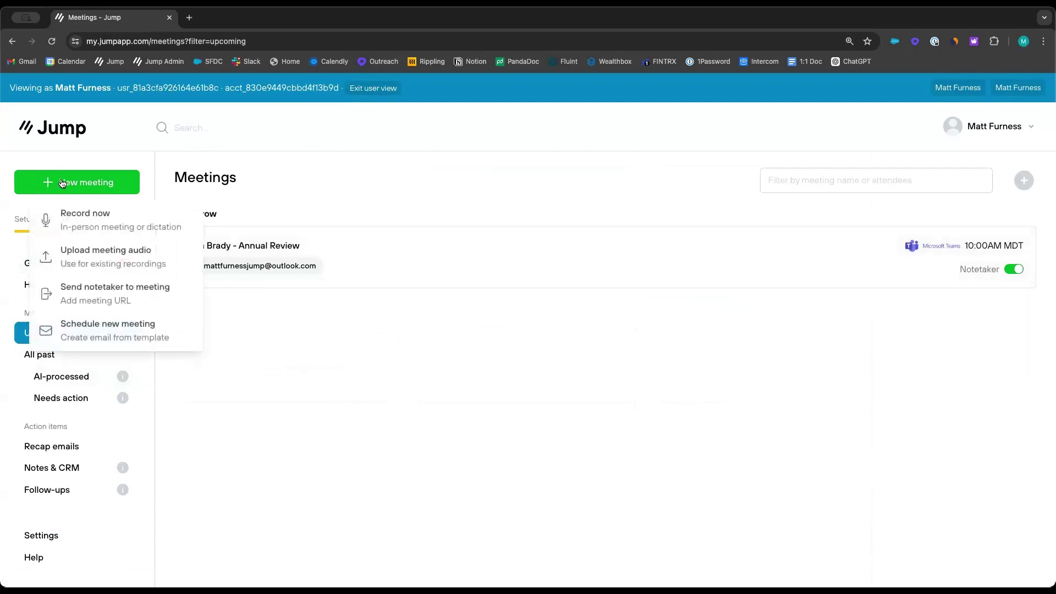
{"action": "left_click", "coordinate": [391, 187]}
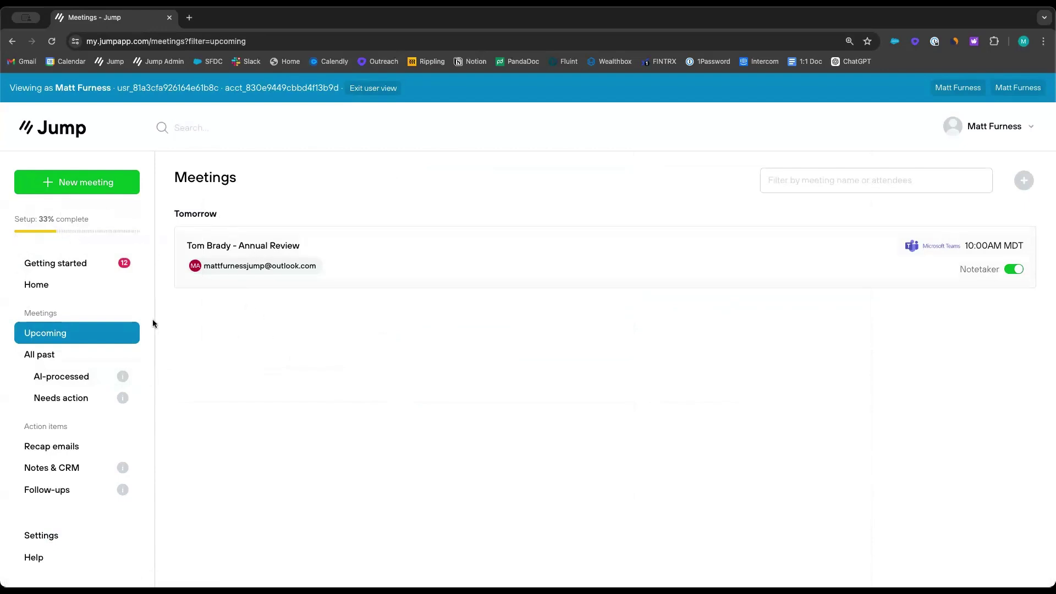
{"action": "left_click", "coordinate": [1023, 180]}
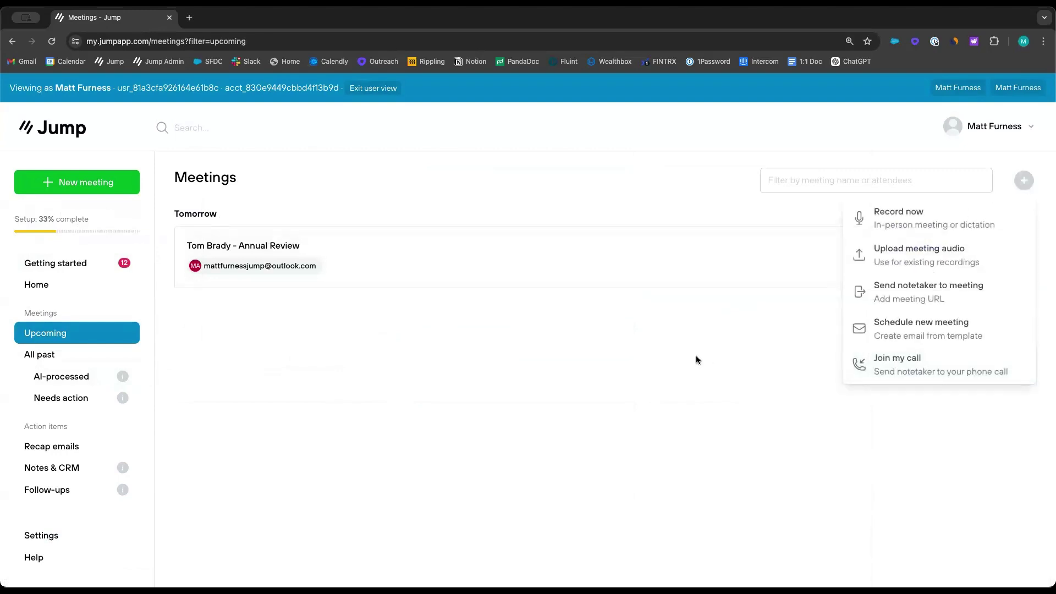
Step: Open the June 20 intro meeting from the AI-processed past meetings
{"action": "left_click", "coordinate": [98, 376]}
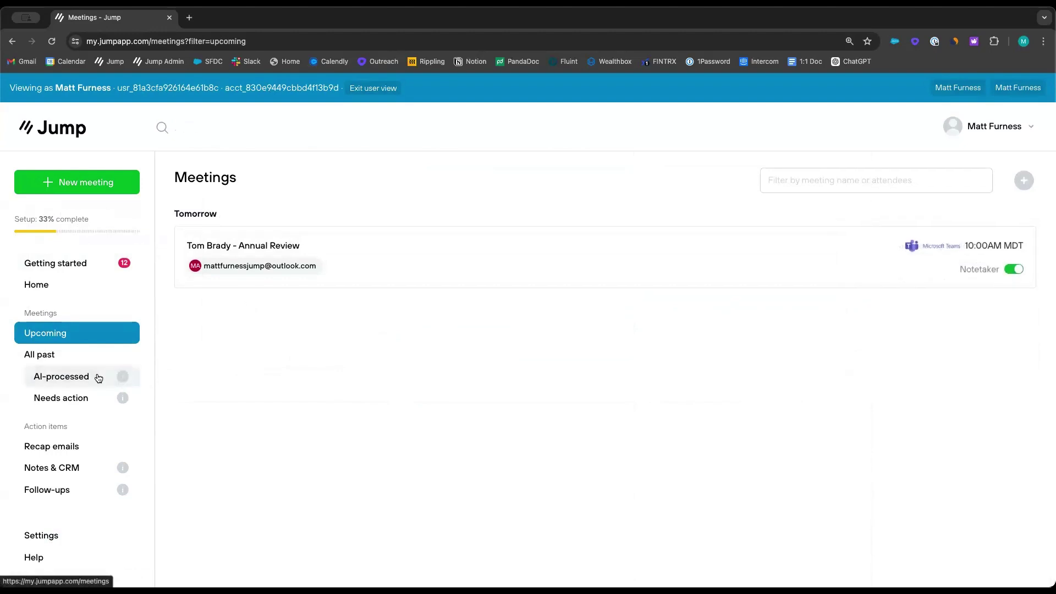
{"action": "left_click", "coordinate": [99, 376]}
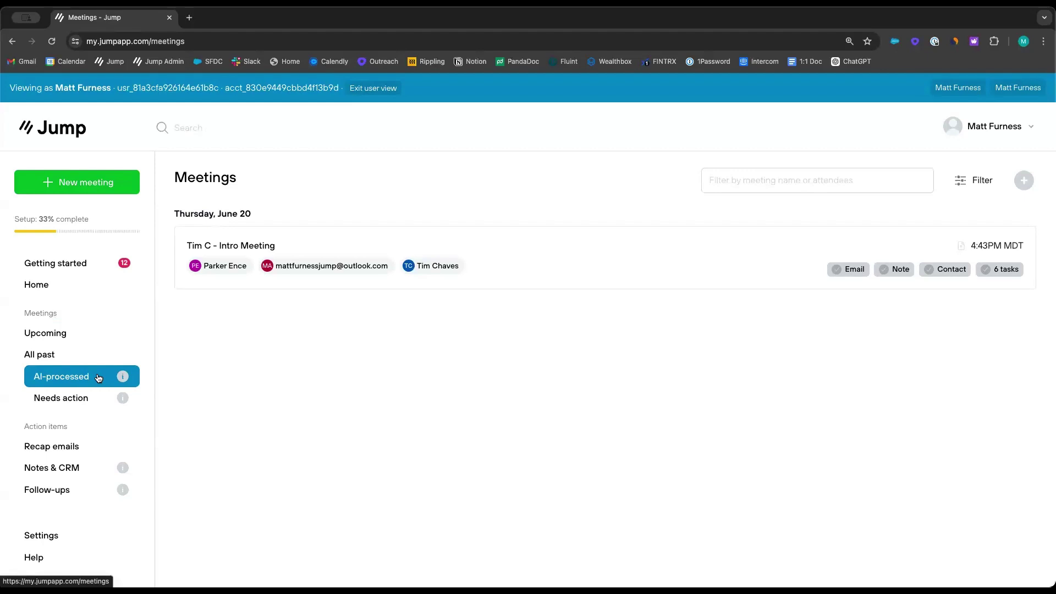
{"action": "left_click", "coordinate": [520, 266]}
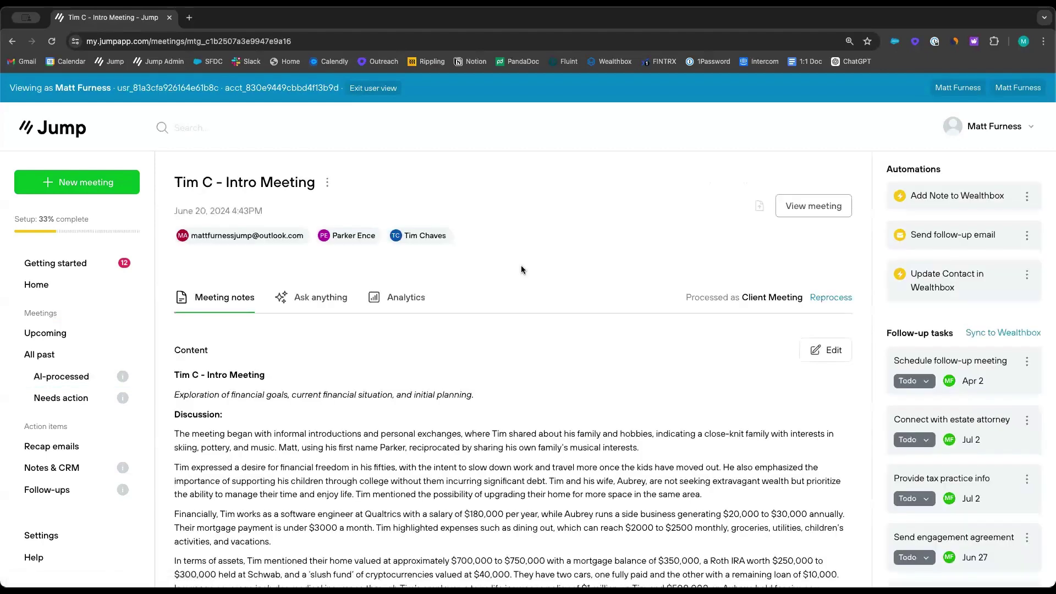
Step: View the intro meeting's recording and transcript, and close them again
{"action": "scroll", "coordinate": [543, 313], "scroll_direction": "down", "scroll_amount": 1}
{"action": "scroll", "coordinate": [547, 305], "scroll_direction": "down", "scroll_amount": 1}
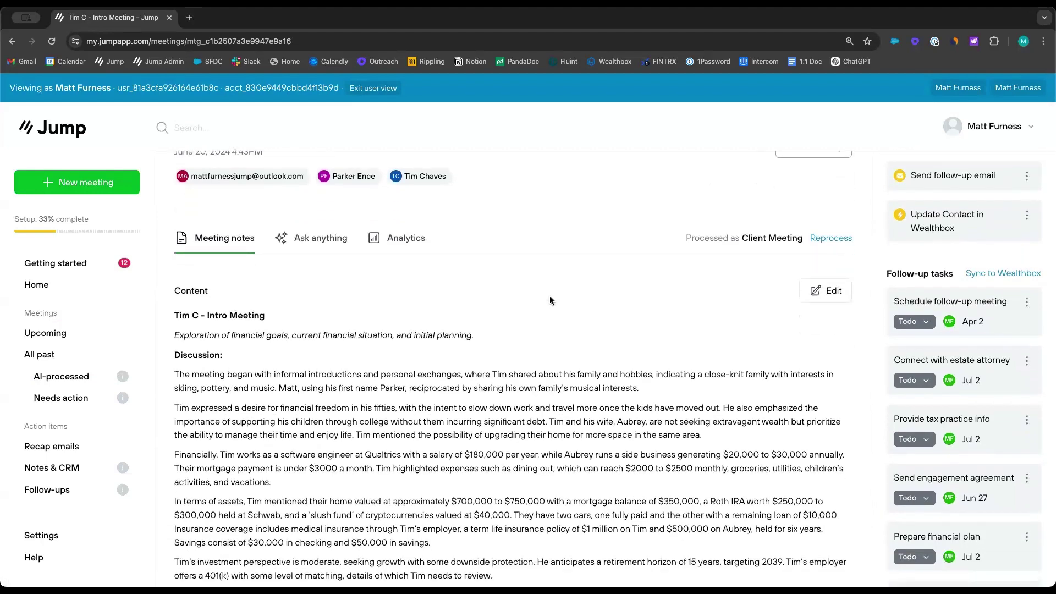
{"action": "scroll", "coordinate": [799, 180], "scroll_direction": "up", "scroll_amount": 2}
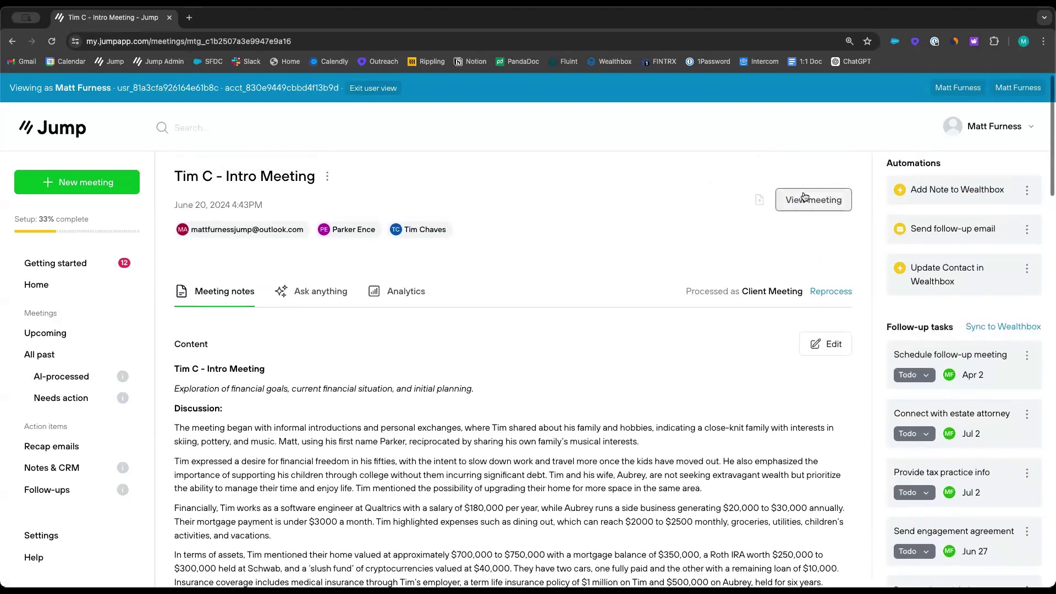
{"action": "left_click", "coordinate": [804, 196]}
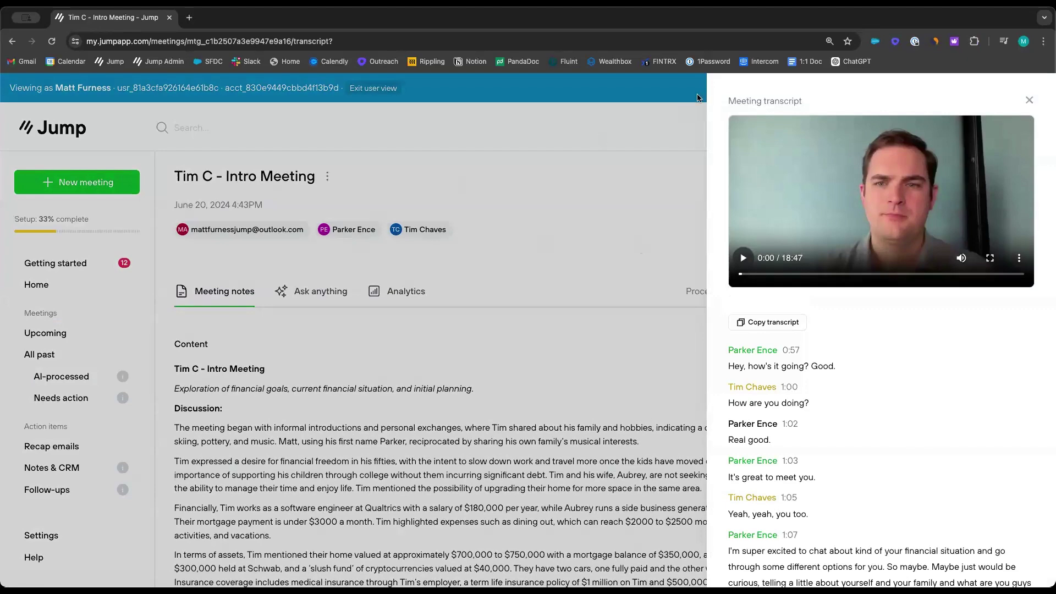
{"action": "left_click", "coordinate": [1028, 100]}
Step: Read the meeting notes from the discussion summary through Personal, Q&A, Recommendations, Service and Fees, Next Steps and Client To Dos
{"action": "scroll", "coordinate": [626, 331], "scroll_direction": "down", "scroll_amount": 3}
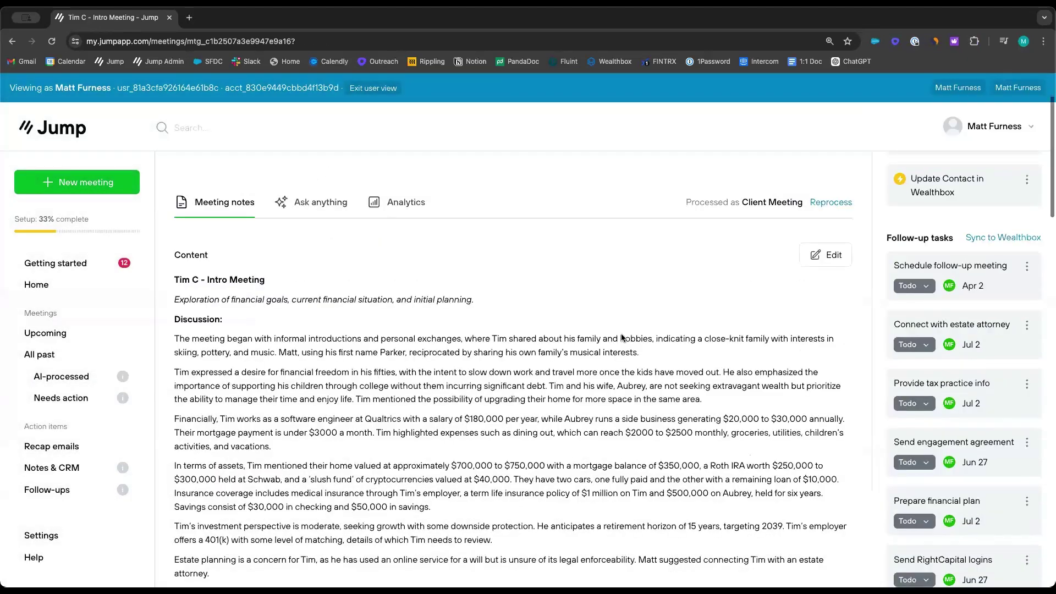
{"action": "scroll", "coordinate": [569, 341], "scroll_direction": "down", "scroll_amount": 1}
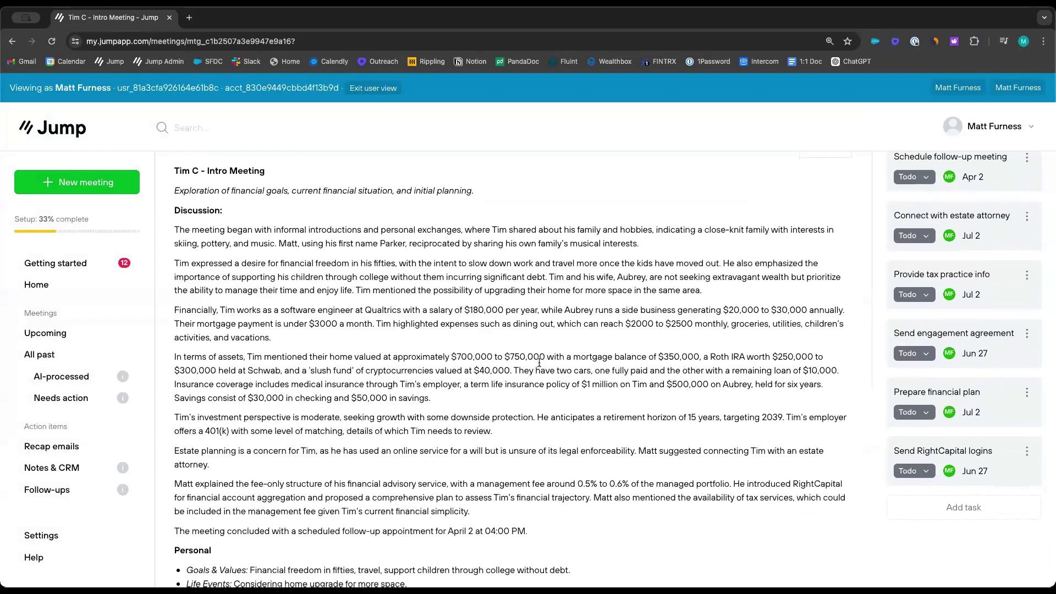
{"action": "scroll", "coordinate": [539, 363], "scroll_direction": "down", "scroll_amount": 2}
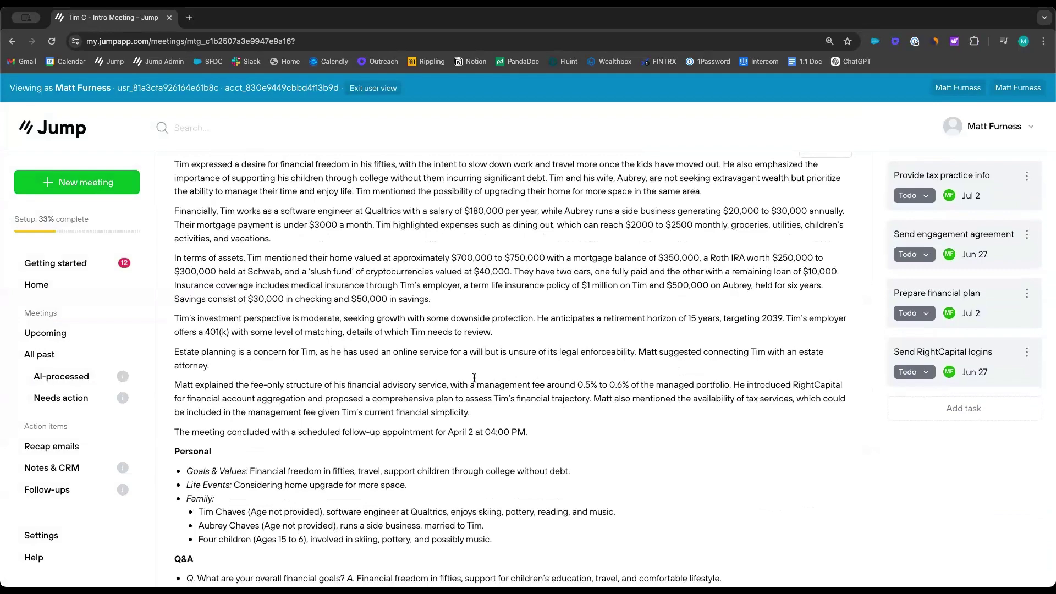
{"action": "scroll", "coordinate": [474, 378], "scroll_direction": "down", "scroll_amount": 2}
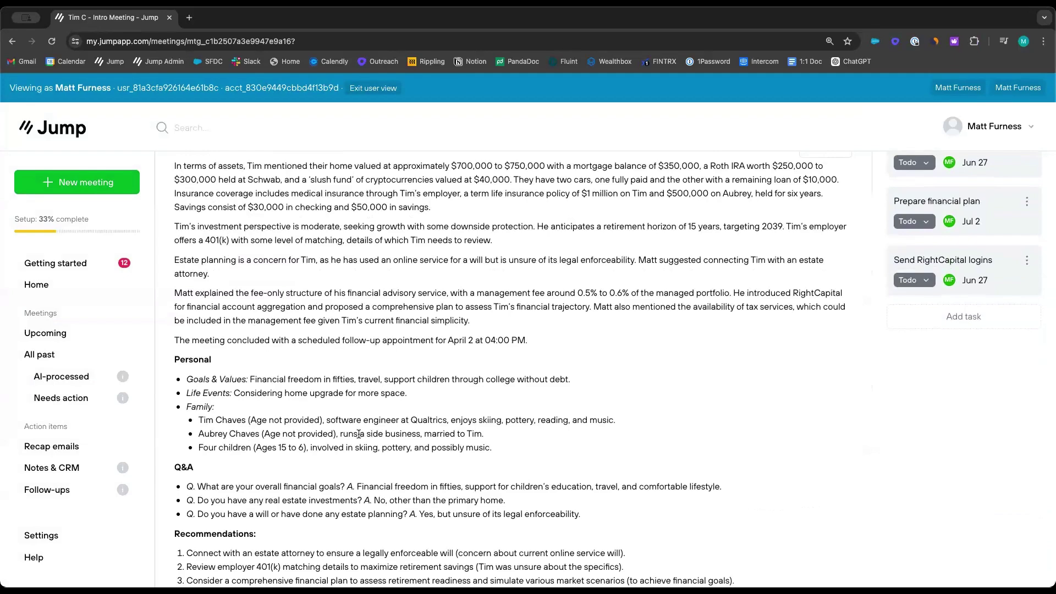
{"action": "scroll", "coordinate": [358, 437], "scroll_direction": "down", "scroll_amount": 2}
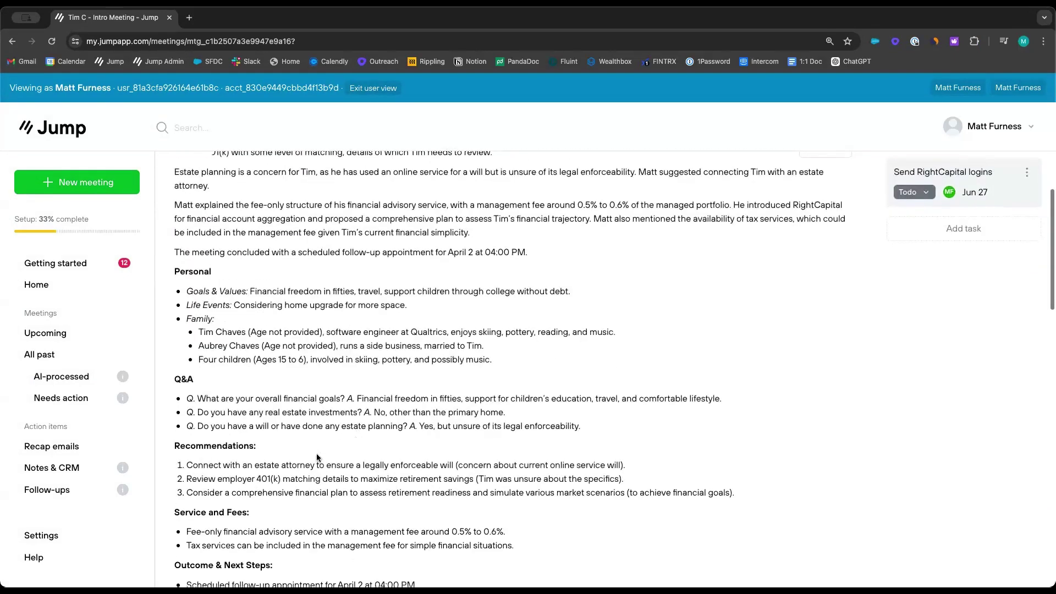
{"action": "scroll", "coordinate": [305, 467], "scroll_direction": "down", "scroll_amount": 1}
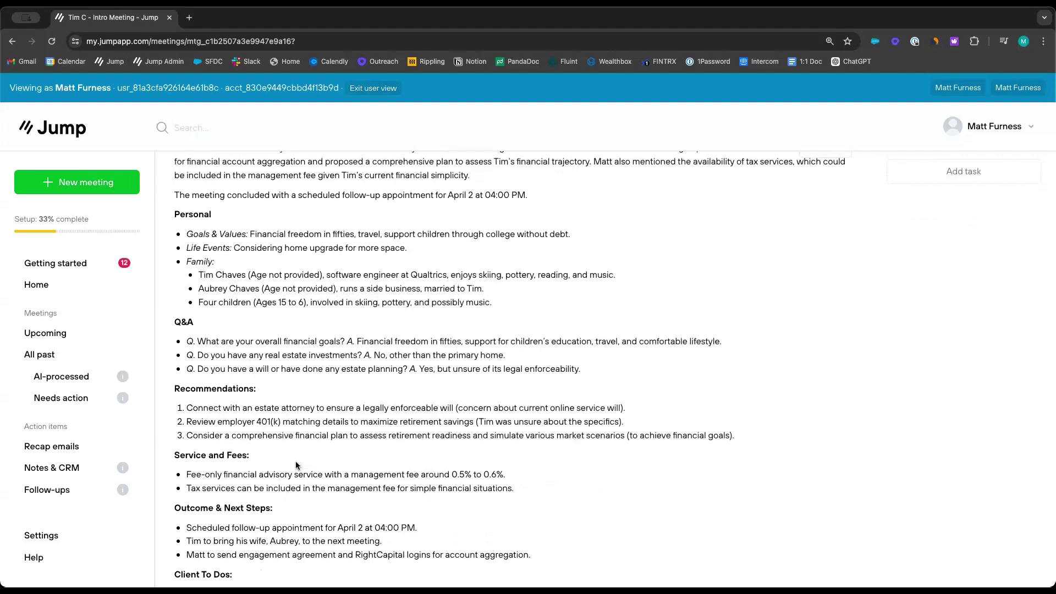
{"action": "scroll", "coordinate": [288, 467], "scroll_direction": "down", "scroll_amount": 1}
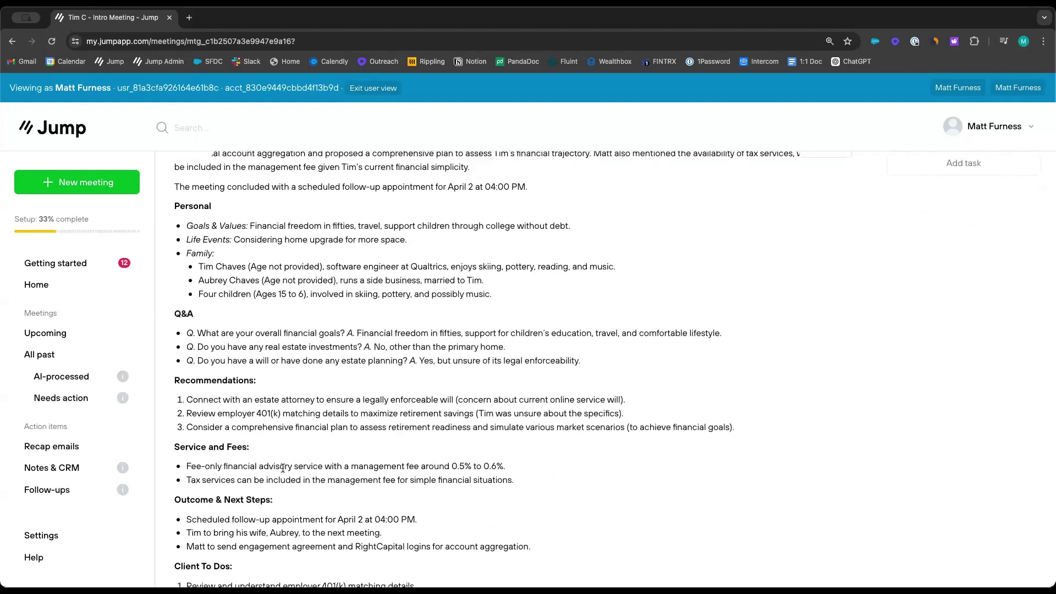
{"action": "scroll", "coordinate": [283, 468], "scroll_direction": "down", "scroll_amount": 3}
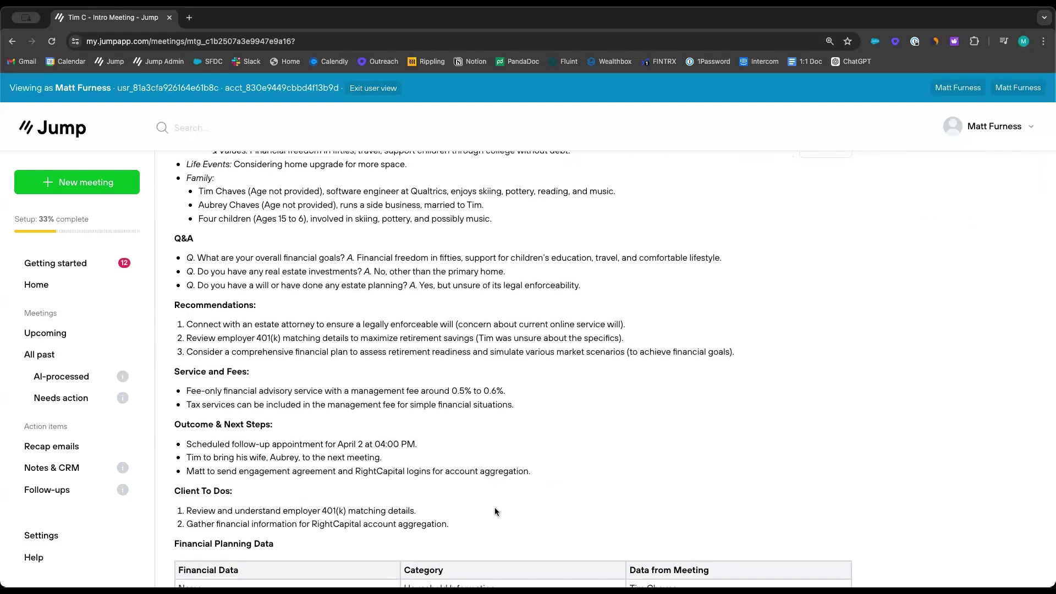
{"action": "scroll", "coordinate": [495, 512], "scroll_direction": "down", "scroll_amount": 3}
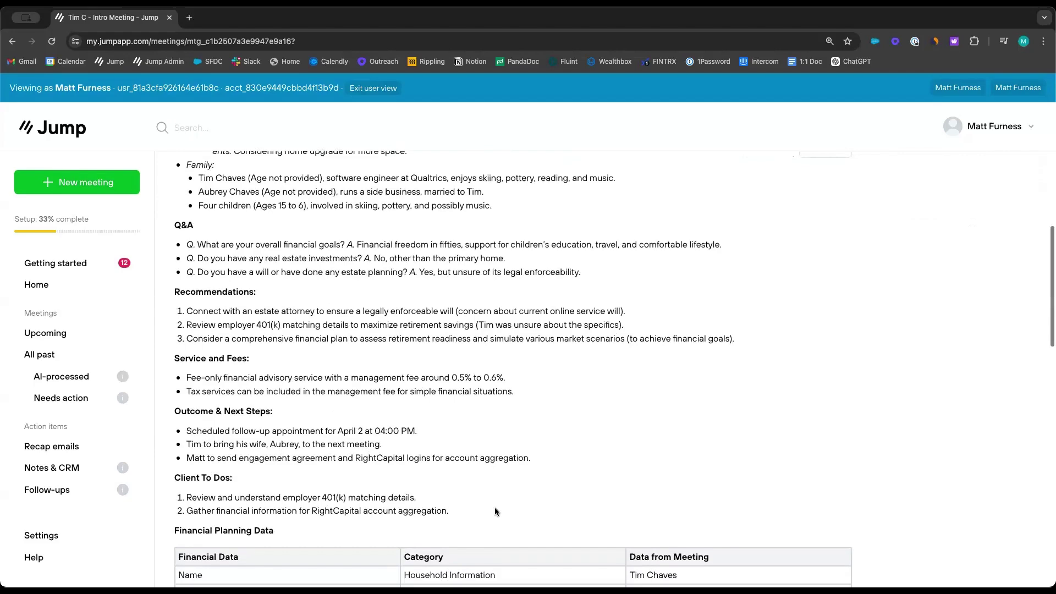
Step: Examine the Financial Planning Data and Fiduciary / Suitability Impacting Data tables in the meeting notes
{"action": "scroll", "coordinate": [495, 511], "scroll_direction": "down", "scroll_amount": 5}
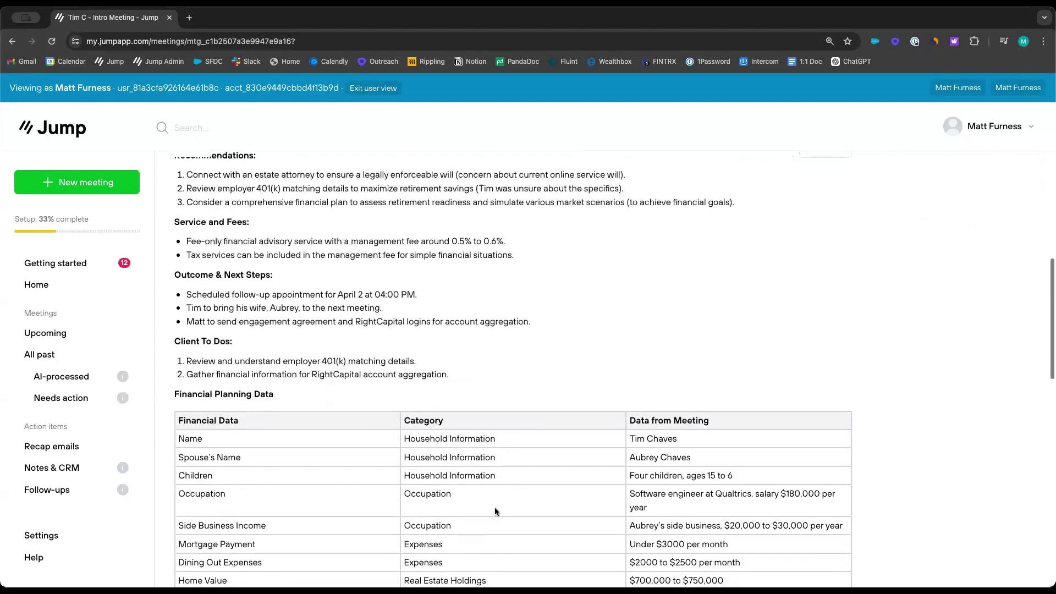
{"action": "scroll", "coordinate": [494, 507], "scroll_direction": "down", "scroll_amount": 4}
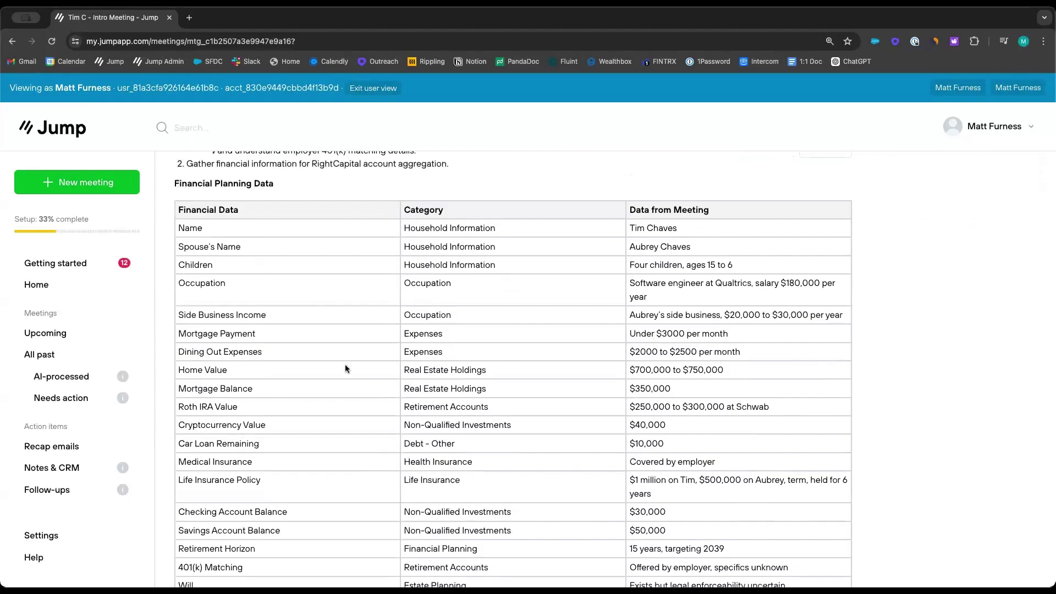
{"action": "scroll", "coordinate": [415, 363], "scroll_direction": "down", "scroll_amount": 1}
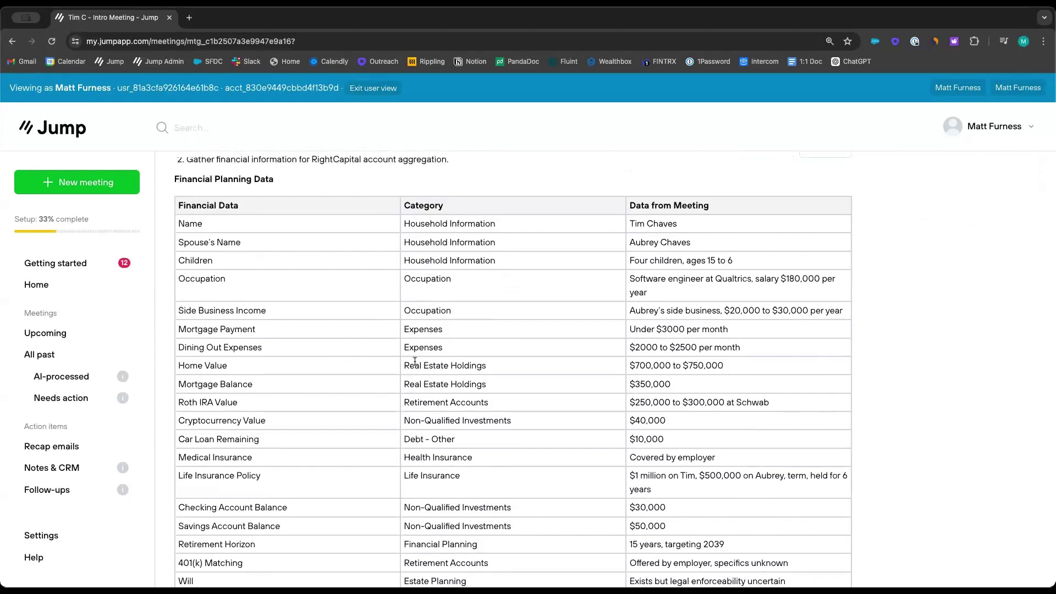
{"action": "scroll", "coordinate": [524, 386], "scroll_direction": "down", "scroll_amount": 12}
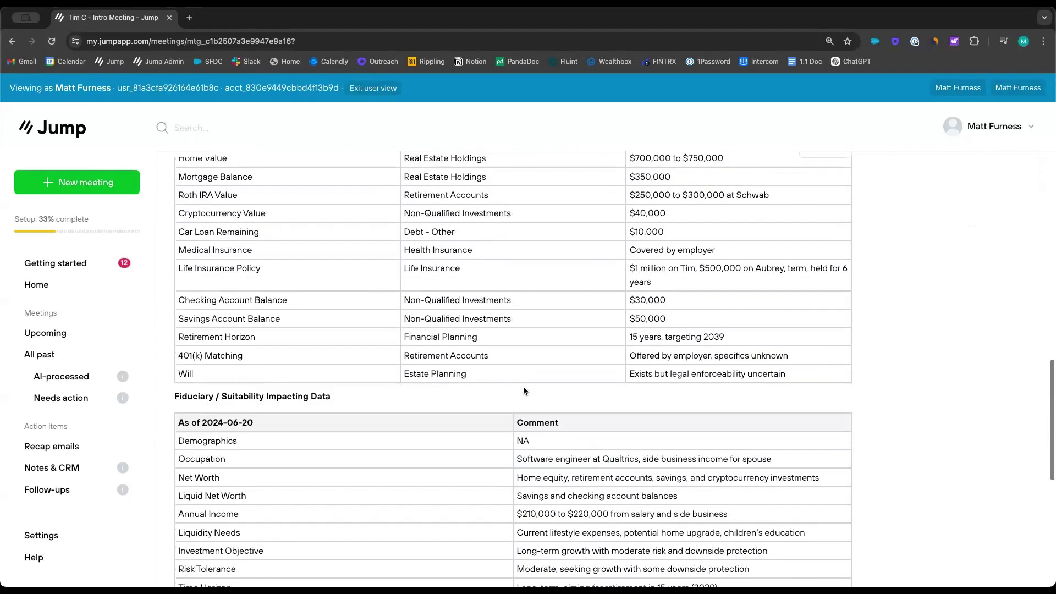
{"action": "scroll", "coordinate": [523, 387], "scroll_direction": "down", "scroll_amount": 1}
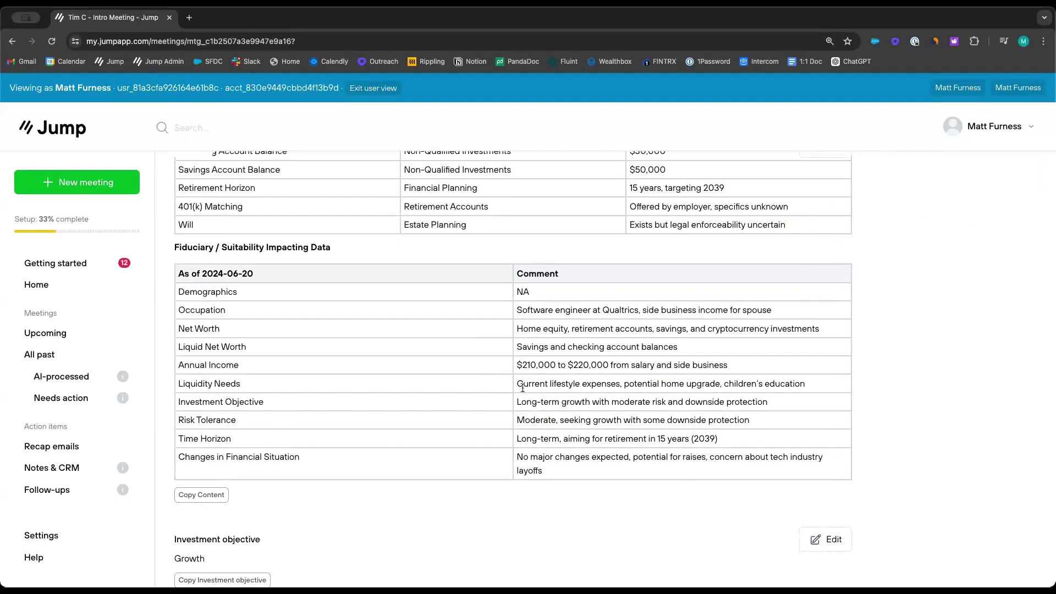
{"action": "scroll", "coordinate": [522, 388], "scroll_direction": "up", "scroll_amount": 20}
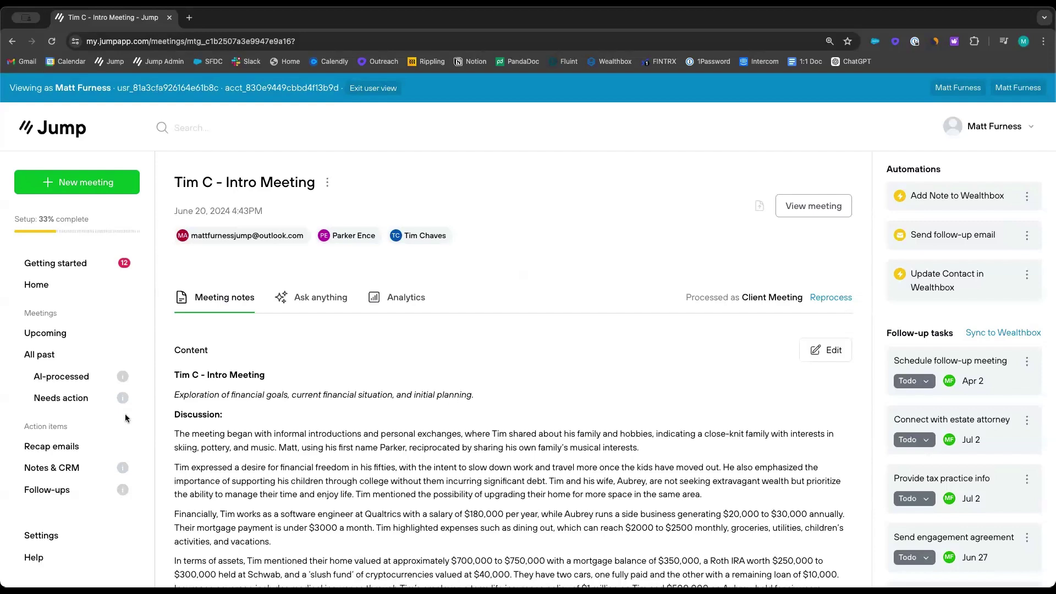
Step: Open the Content section of the meeting notes for editing and try selecting passages in the discussion text
{"action": "scroll", "coordinate": [387, 410], "scroll_direction": "down", "scroll_amount": 1}
{"action": "scroll", "coordinate": [387, 410], "scroll_direction": "down", "scroll_amount": 1}
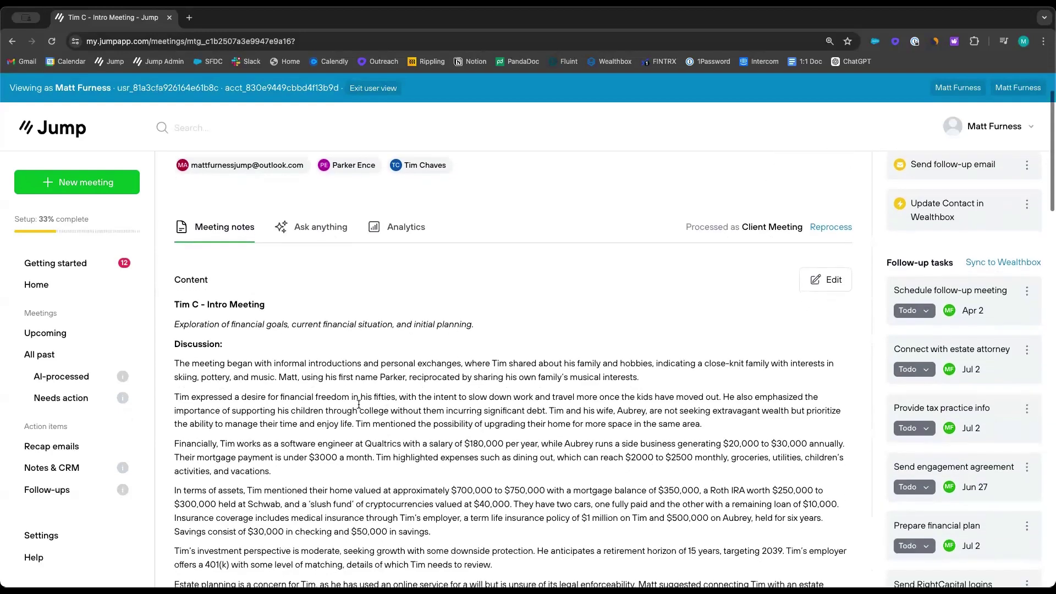
{"action": "left_click", "coordinate": [358, 290]}
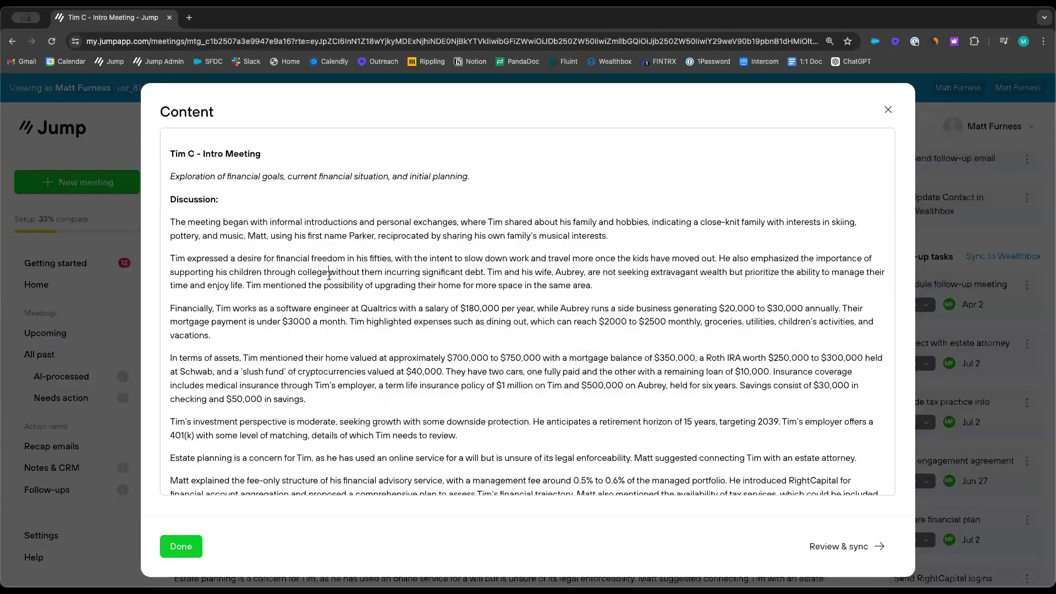
{"action": "left_click_drag", "start_coordinate": [329, 272], "coordinate": [211, 337]}
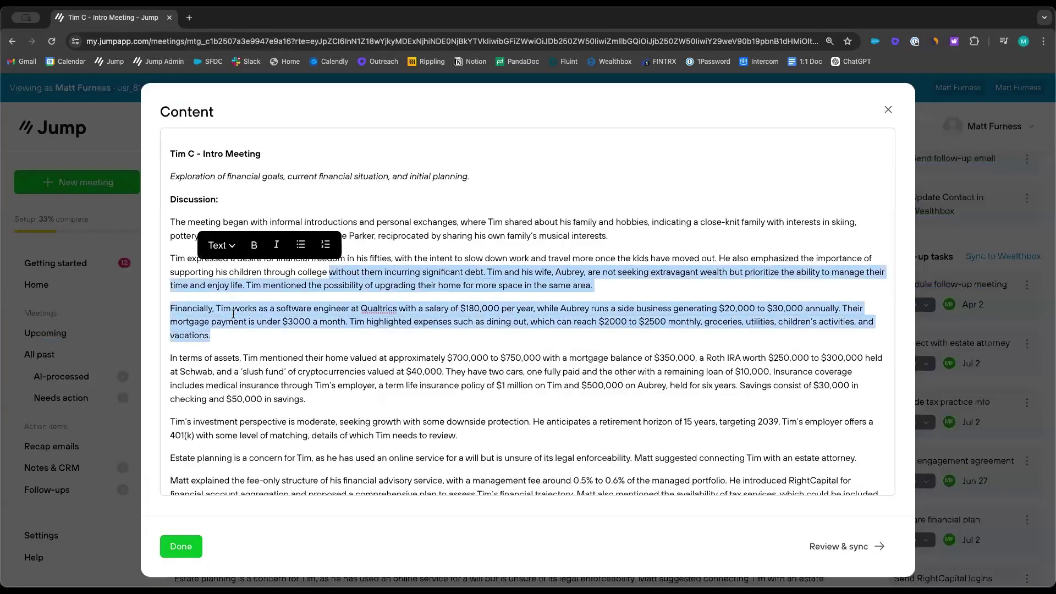
{"action": "left_click_drag", "start_coordinate": [288, 374], "coordinate": [285, 380]}
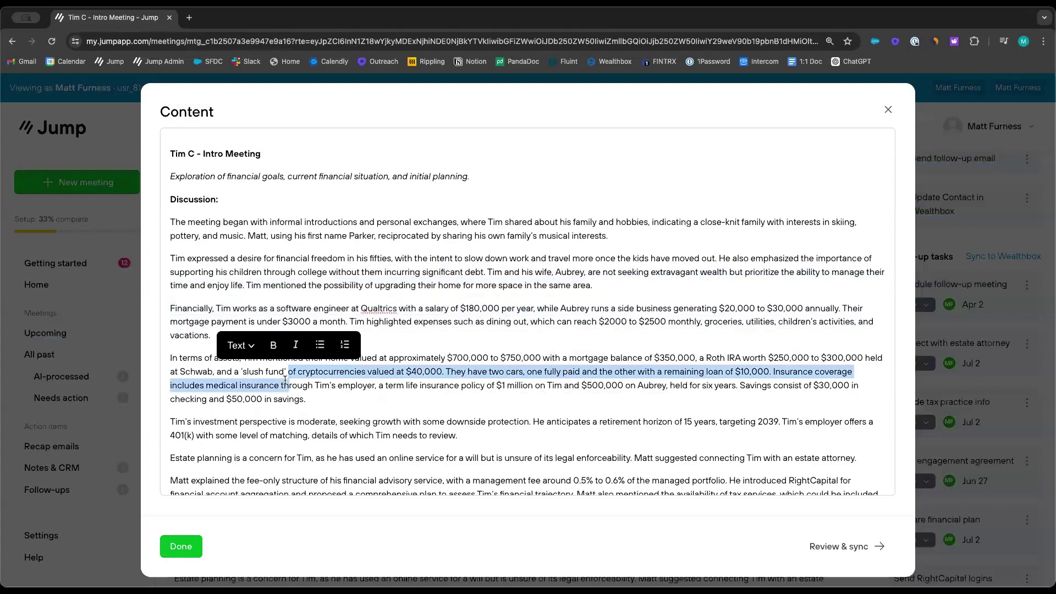
{"action": "left_click", "coordinate": [419, 408]}
Step: Proceed to review and sync the note to Wealthbox, and assign it to an existing contact
{"action": "left_click", "coordinate": [841, 546]}
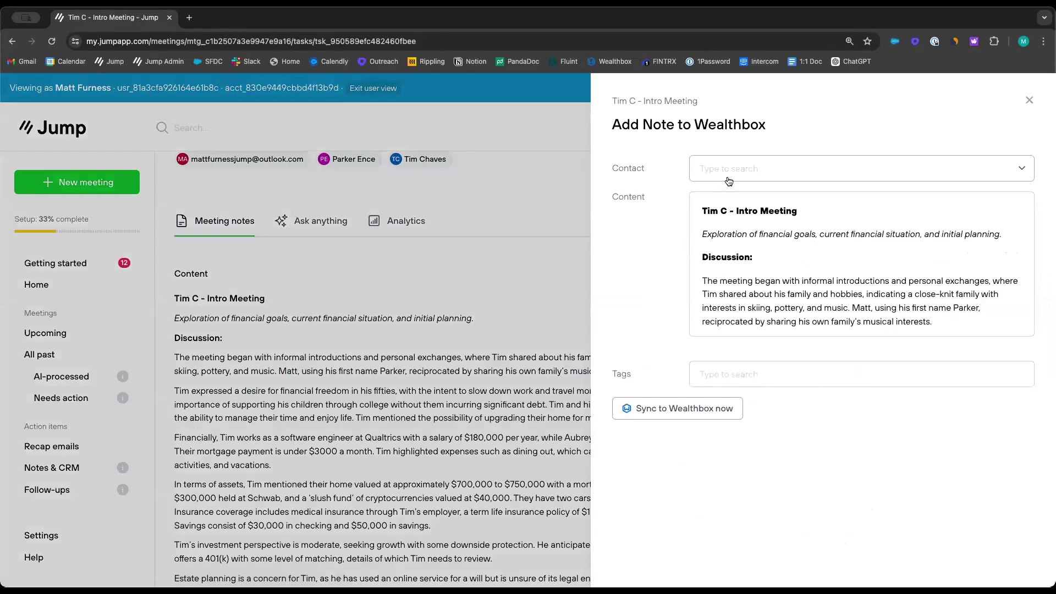
{"action": "left_click", "coordinate": [728, 181]}
{"action": "scroll", "coordinate": [747, 247], "scroll_direction": "down", "scroll_amount": 2}
{"action": "scroll", "coordinate": [747, 247], "scroll_direction": "down", "scroll_amount": 1}
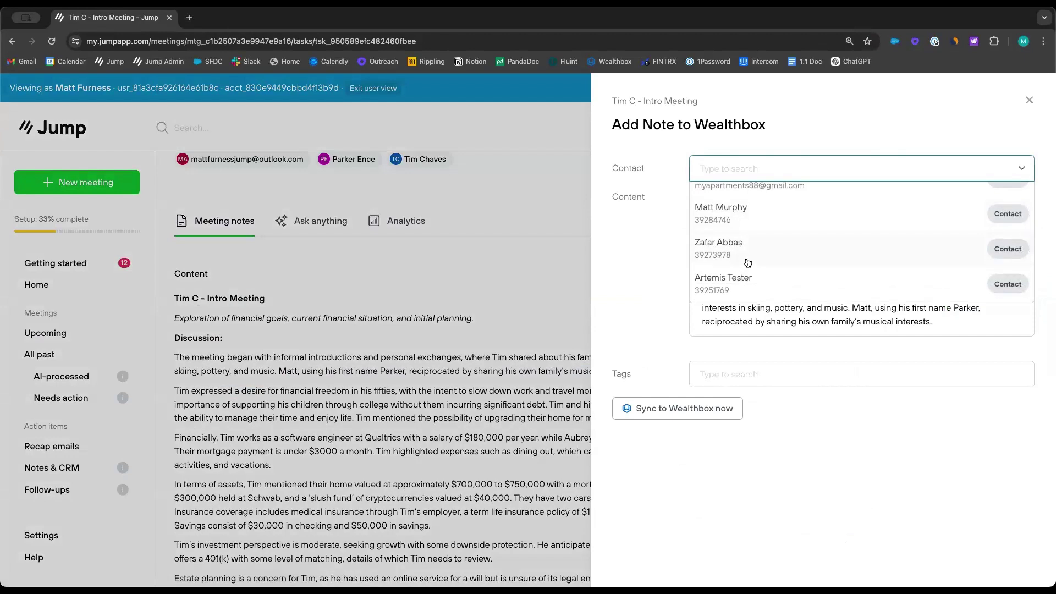
{"action": "left_click", "coordinate": [741, 233]}
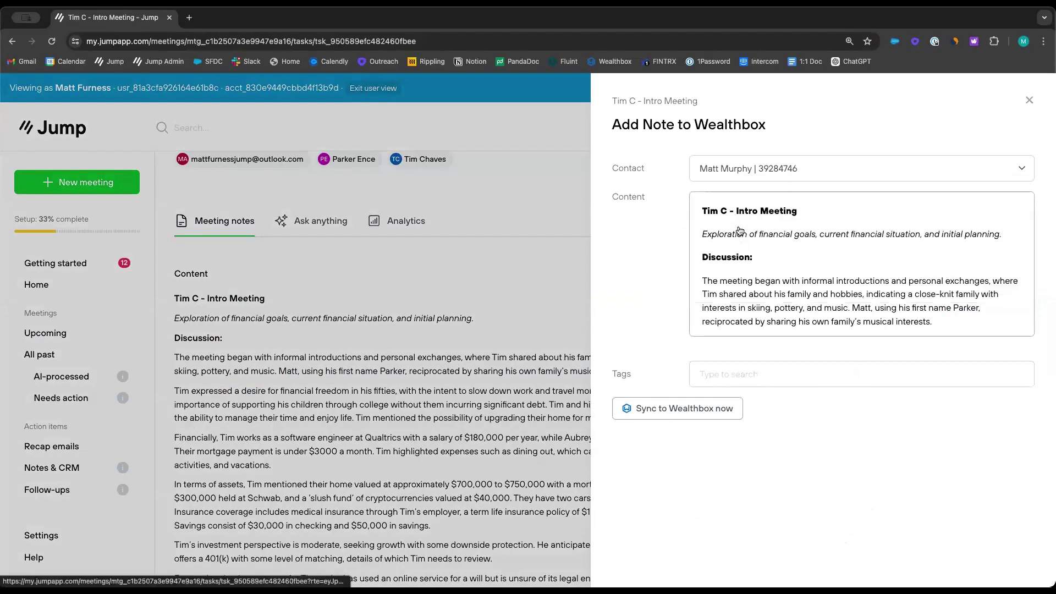
Step: Check the available tags for the note, leave the tags empty, and sync the note to Wealthbox
{"action": "left_click", "coordinate": [730, 374]}
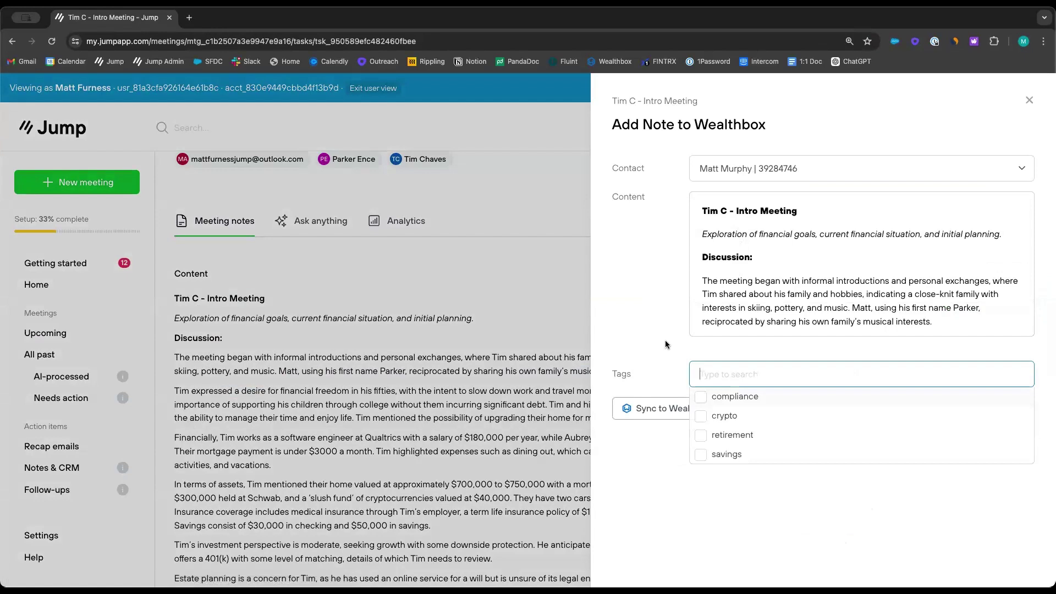
{"action": "left_click", "coordinate": [674, 388]}
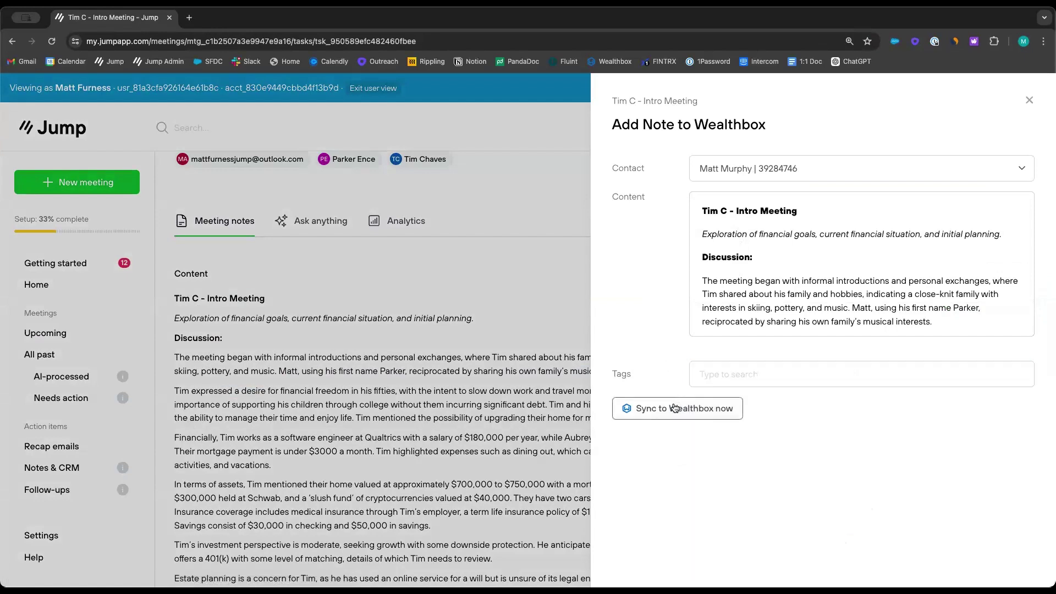
{"action": "left_click", "coordinate": [681, 414]}
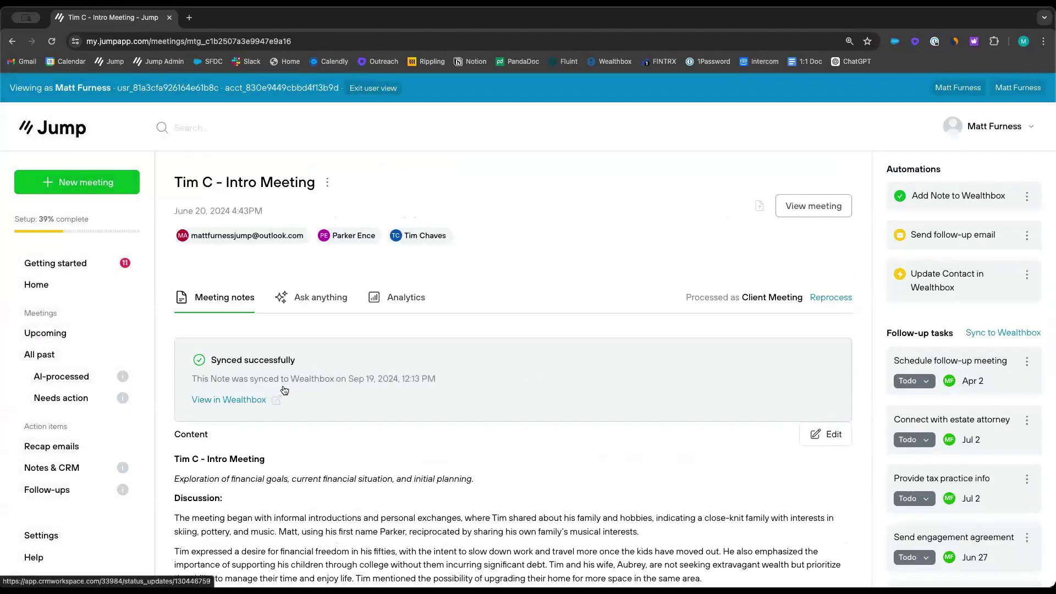
Step: Review the proposed Wealthbox contact update fields and the drafted follow-up email, closing each without sending or syncing
{"action": "left_click", "coordinate": [945, 282]}
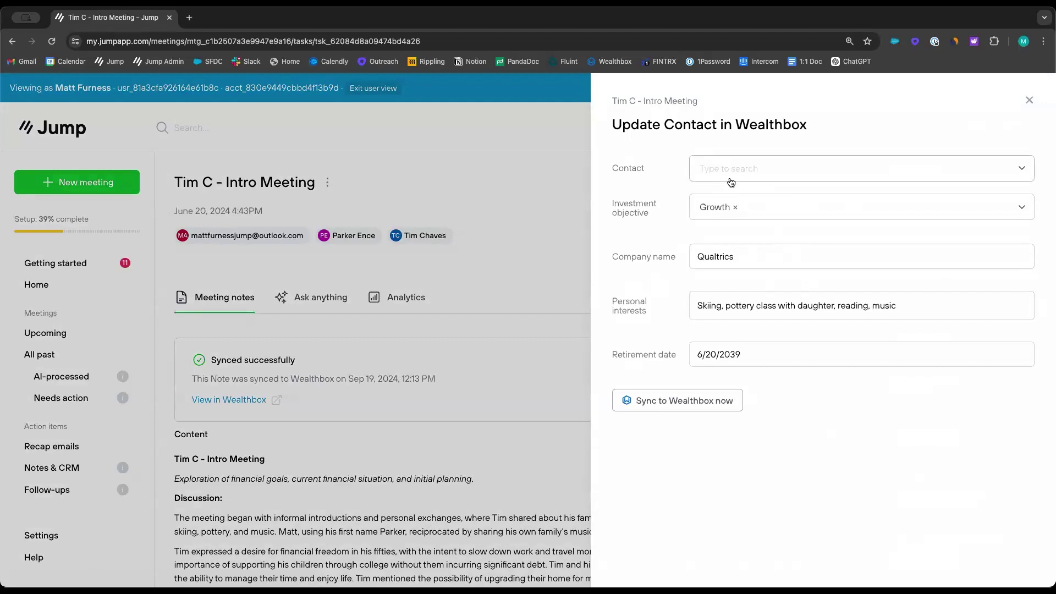
{"action": "left_click", "coordinate": [742, 207]}
{"action": "left_click", "coordinate": [853, 314]}
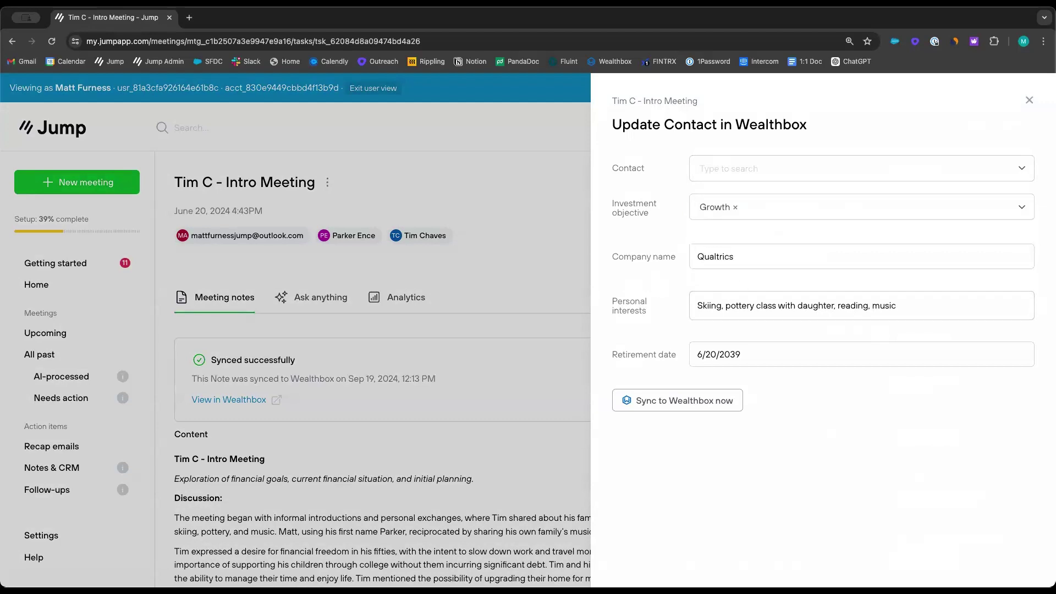
{"action": "left_click", "coordinate": [1029, 100]}
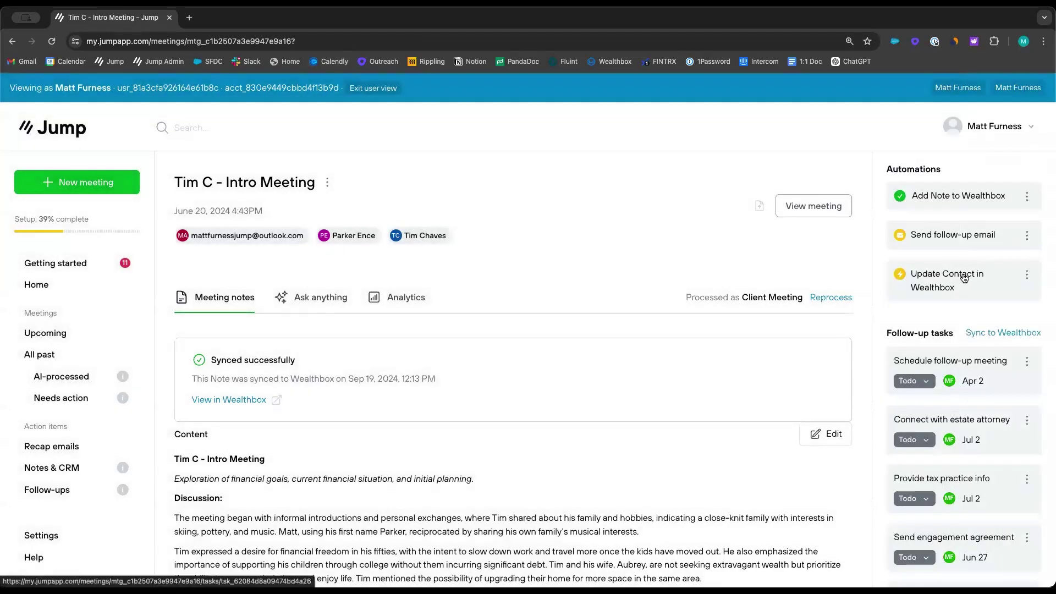
{"action": "left_click", "coordinate": [946, 246]}
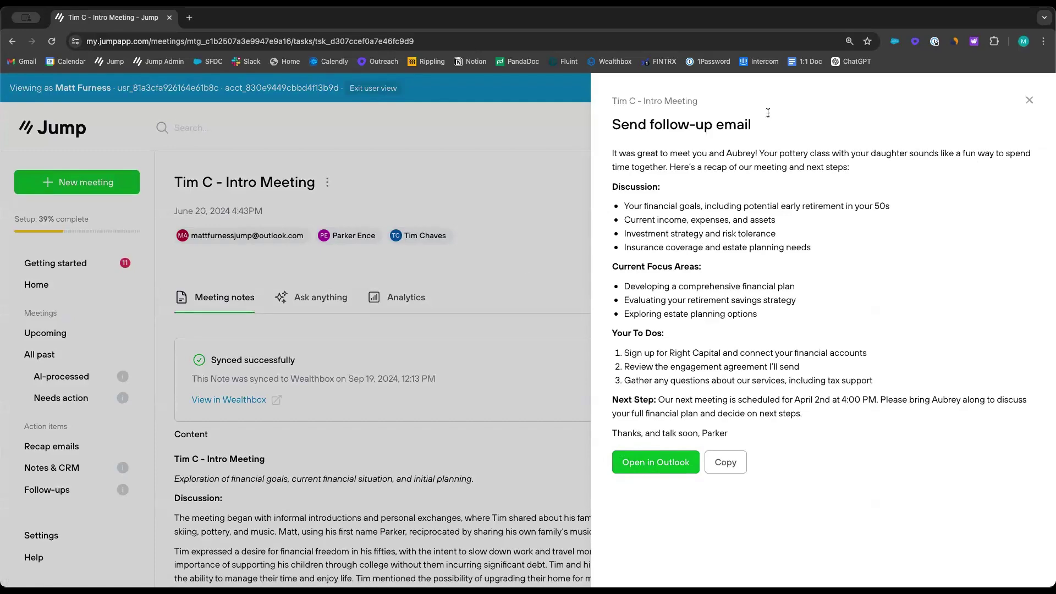
{"action": "left_click", "coordinate": [1028, 100]}
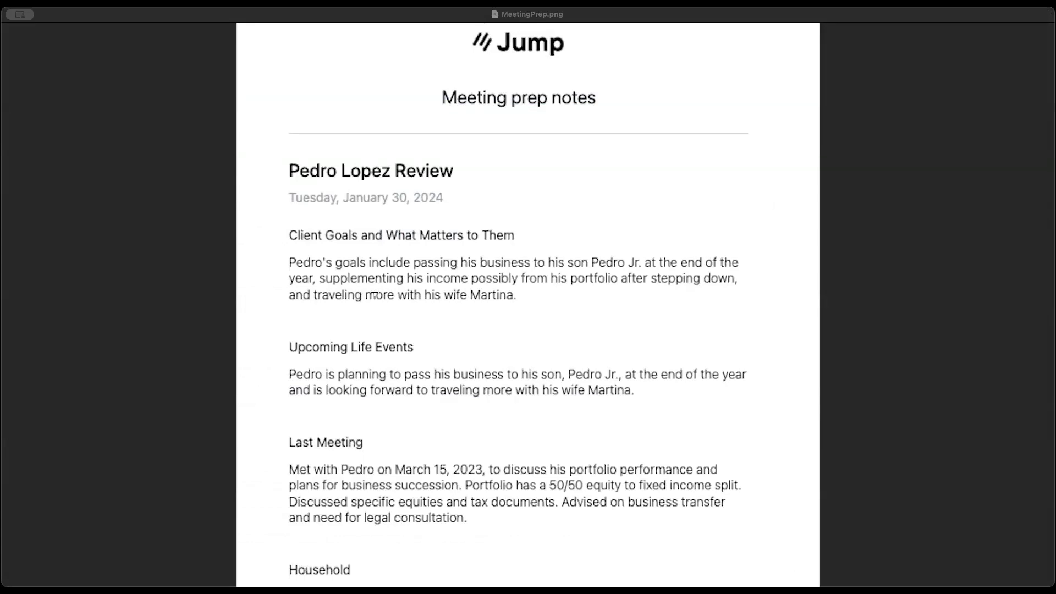
Step: Read the sample meeting prep notes in MeetingPrep.png from Client Goals through Suggested Conversation Starters
{"action": "scroll", "coordinate": [455, 220], "scroll_direction": "up", "scroll_amount": 1}
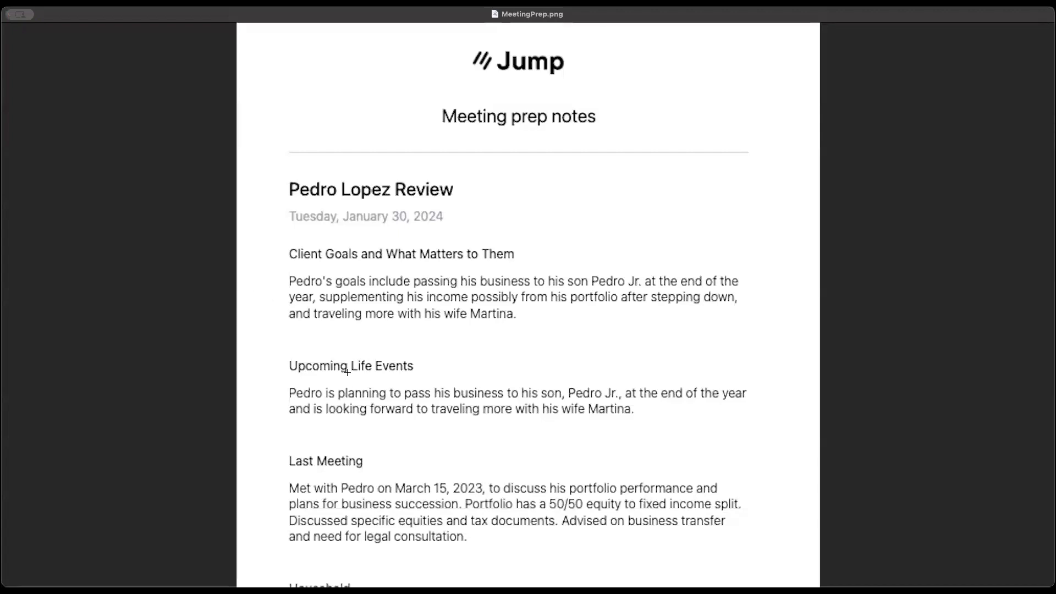
{"action": "scroll", "coordinate": [422, 443], "scroll_direction": "down", "scroll_amount": 5}
{"action": "scroll", "coordinate": [344, 419], "scroll_direction": "down", "scroll_amount": 3}
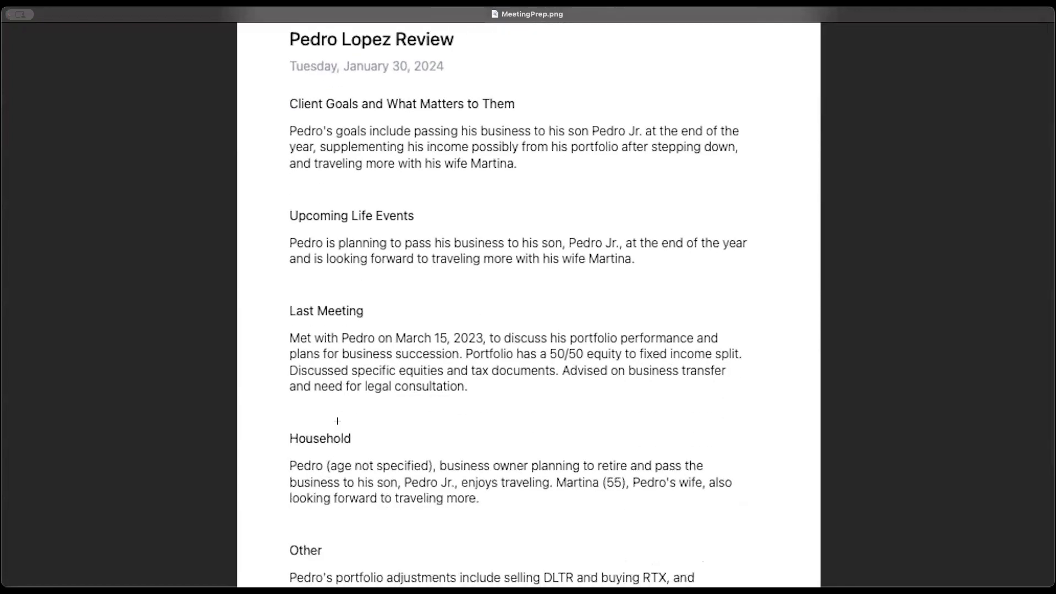
{"action": "scroll", "coordinate": [303, 442], "scroll_direction": "down", "scroll_amount": 10}
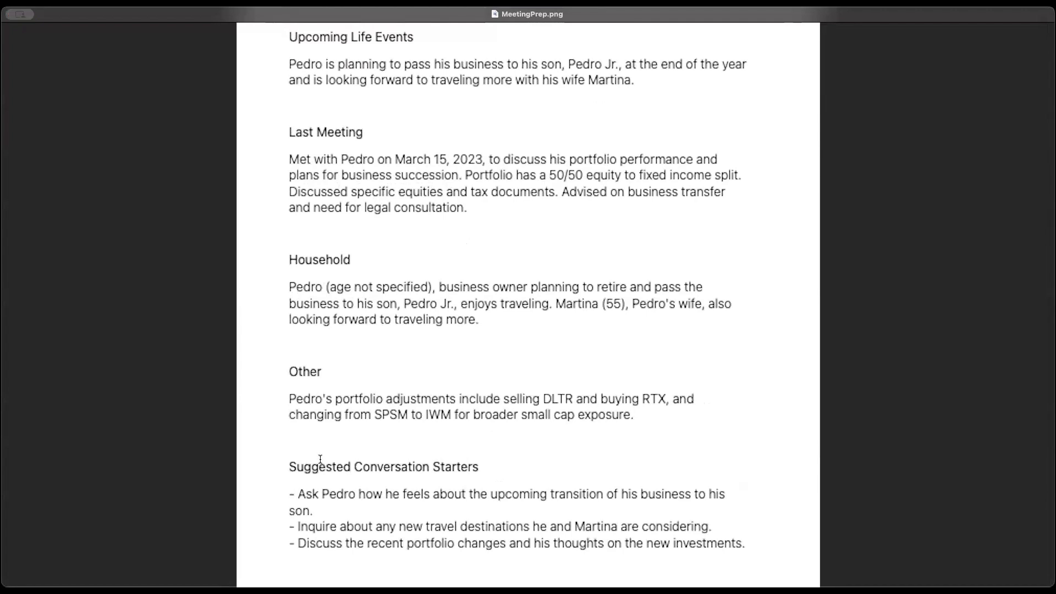
{"action": "scroll", "coordinate": [407, 455], "scroll_direction": "up", "scroll_amount": 1}
{"action": "scroll", "coordinate": [408, 455], "scroll_direction": "up", "scroll_amount": 6}
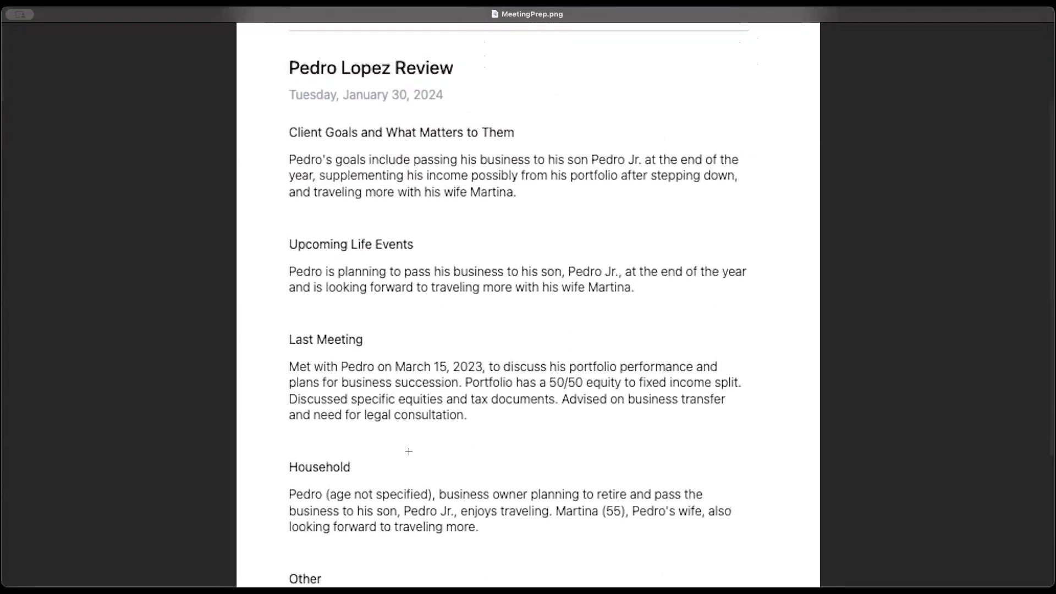
{"action": "scroll", "coordinate": [262, 350], "scroll_direction": "up", "scroll_amount": 2}
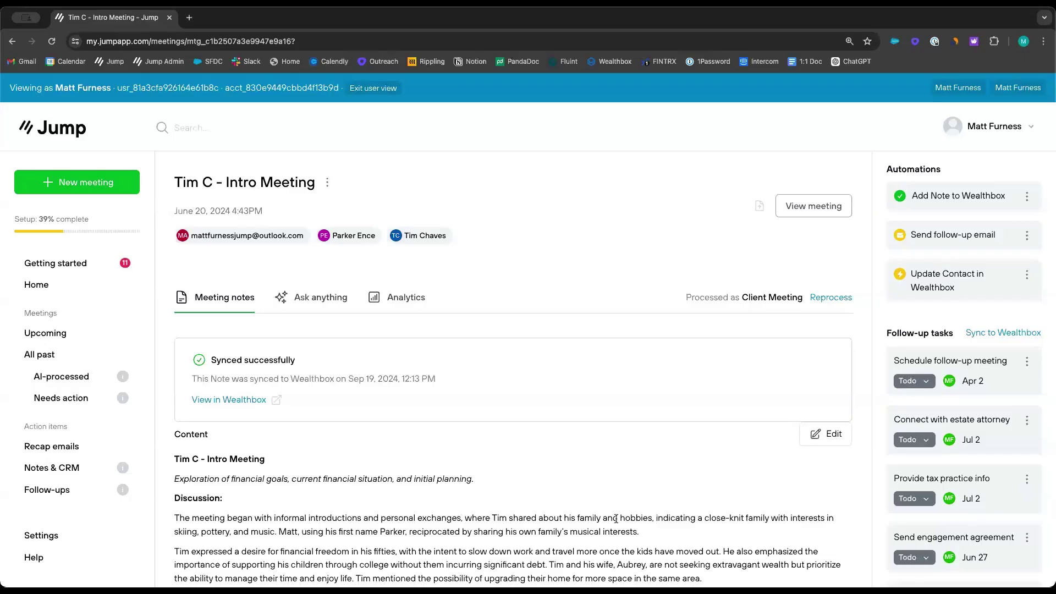
Step: Open the follow-up tasks for syncing to Wealthbox and reassign the Send RightCapital logins task to another team member
{"action": "scroll", "coordinate": [891, 364], "scroll_direction": "down", "scroll_amount": 2}
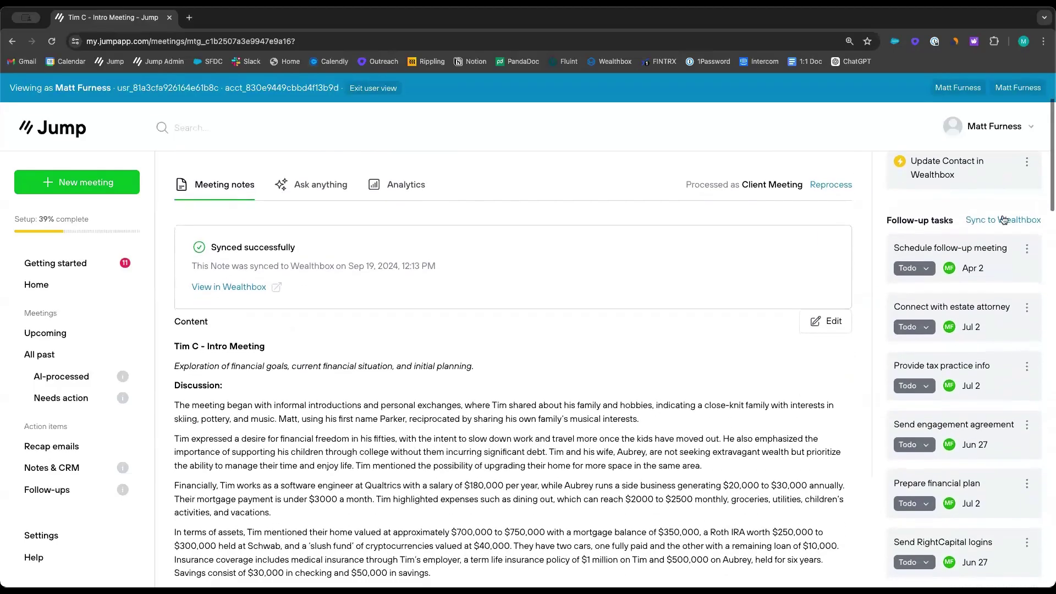
{"action": "left_click", "coordinate": [1002, 218]}
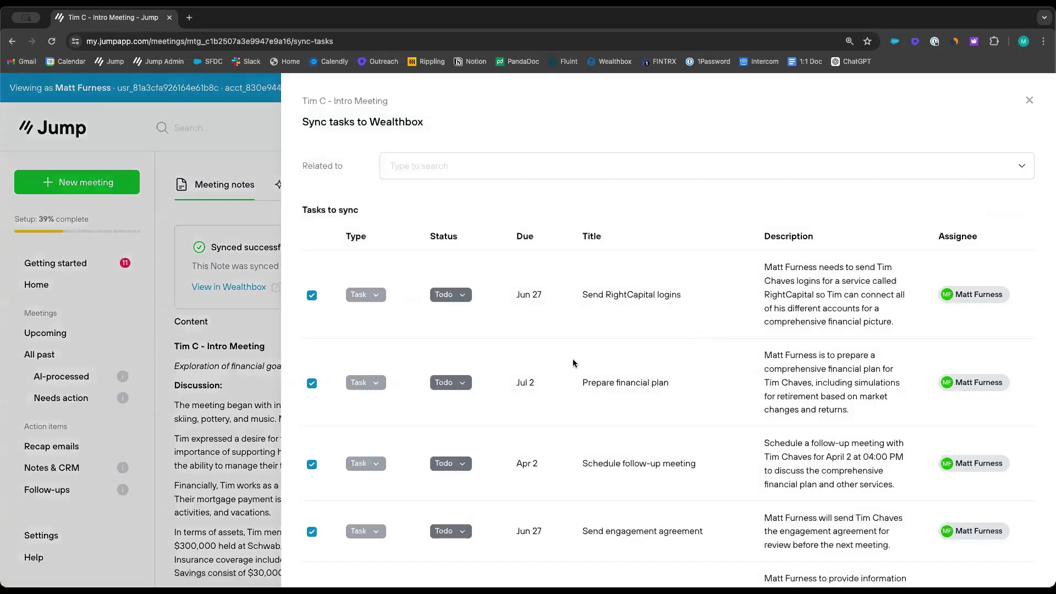
{"action": "scroll", "coordinate": [594, 361], "scroll_direction": "down", "scroll_amount": 1}
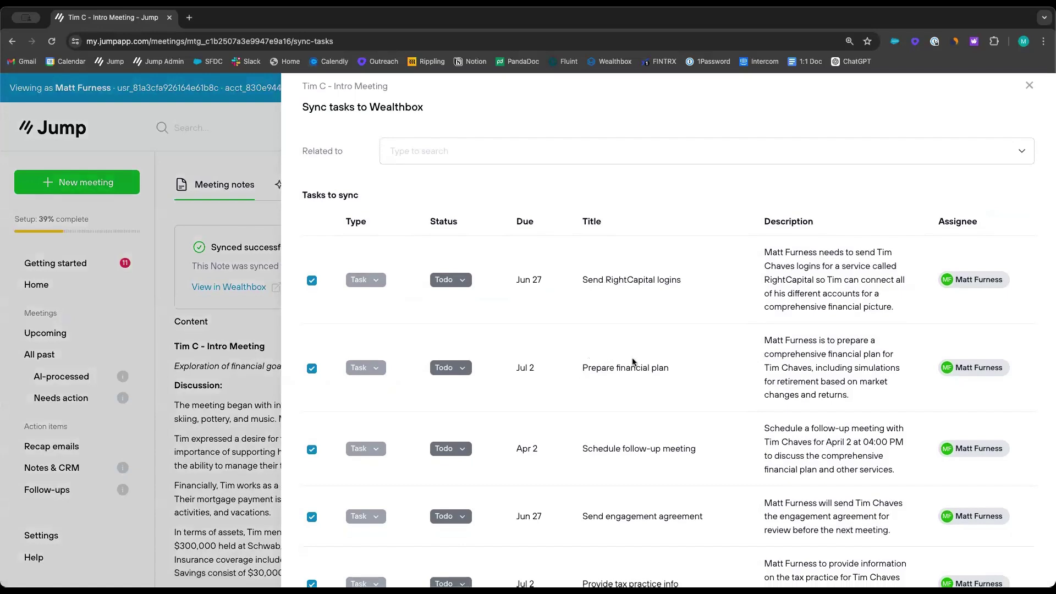
{"action": "scroll", "coordinate": [636, 360], "scroll_direction": "down", "scroll_amount": 1}
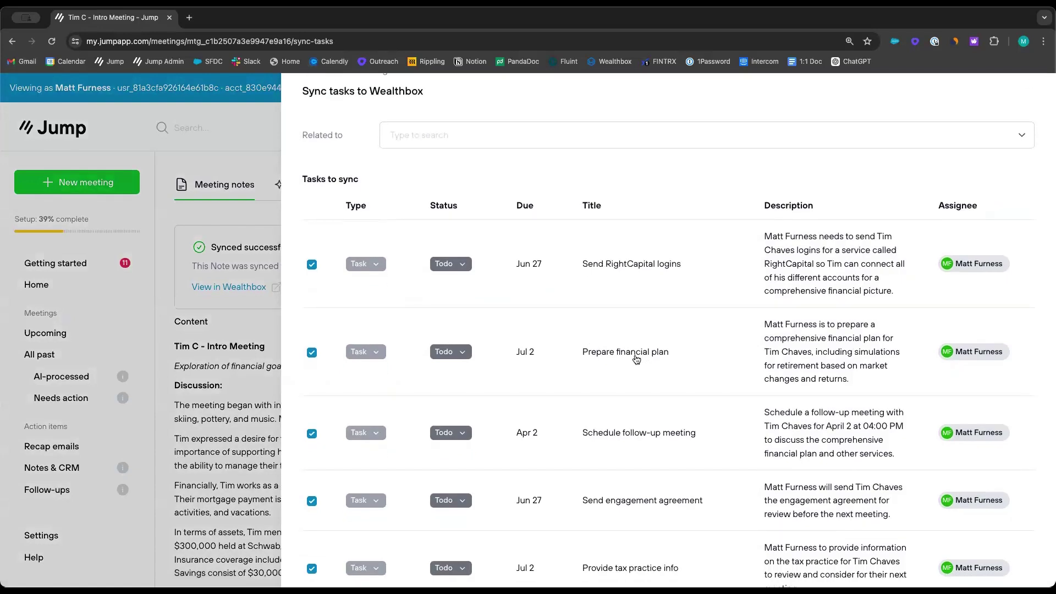
{"action": "left_click", "coordinate": [530, 266]}
{"action": "left_click", "coordinate": [584, 266]}
{"action": "left_click", "coordinate": [823, 266]}
{"action": "left_click", "coordinate": [962, 264]}
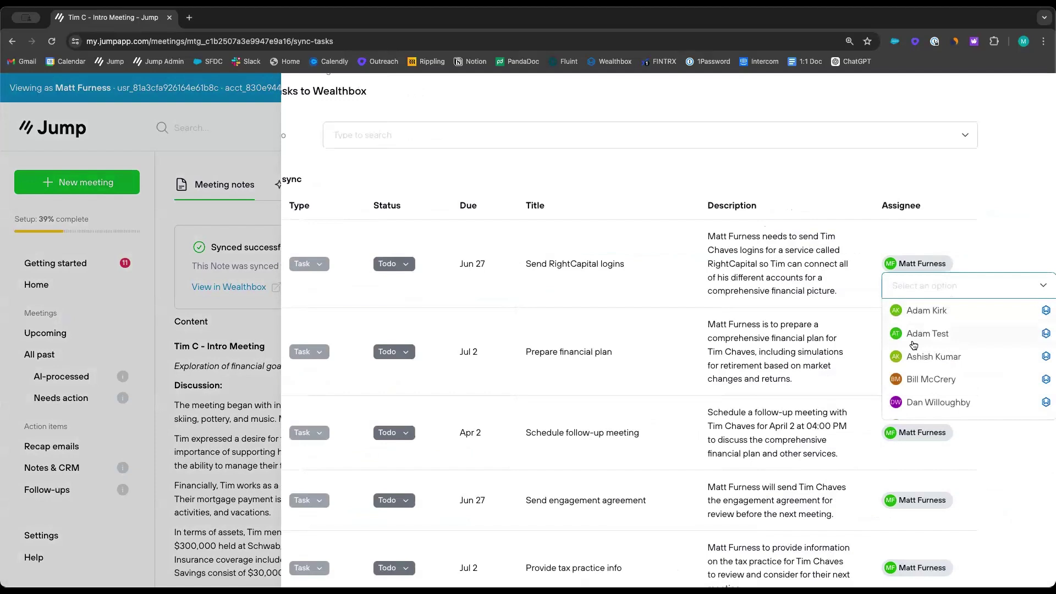
{"action": "left_click", "coordinate": [922, 333]}
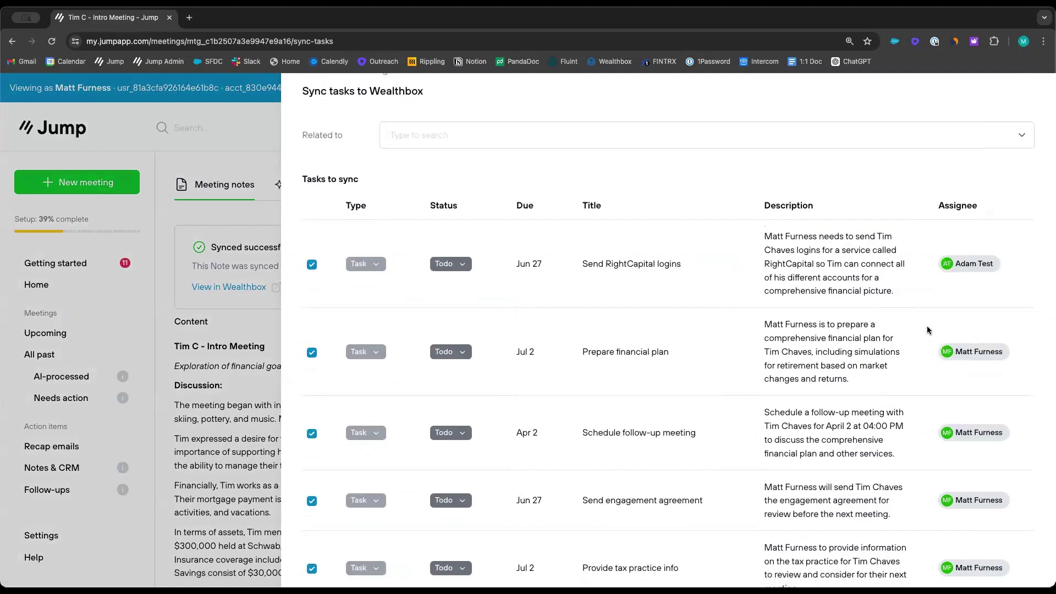
Step: Reassign the Prepare financial plan task to a different team member and open the Send engagement agreement title for editing
{"action": "left_click", "coordinate": [971, 347]}
{"action": "left_click", "coordinate": [916, 465]}
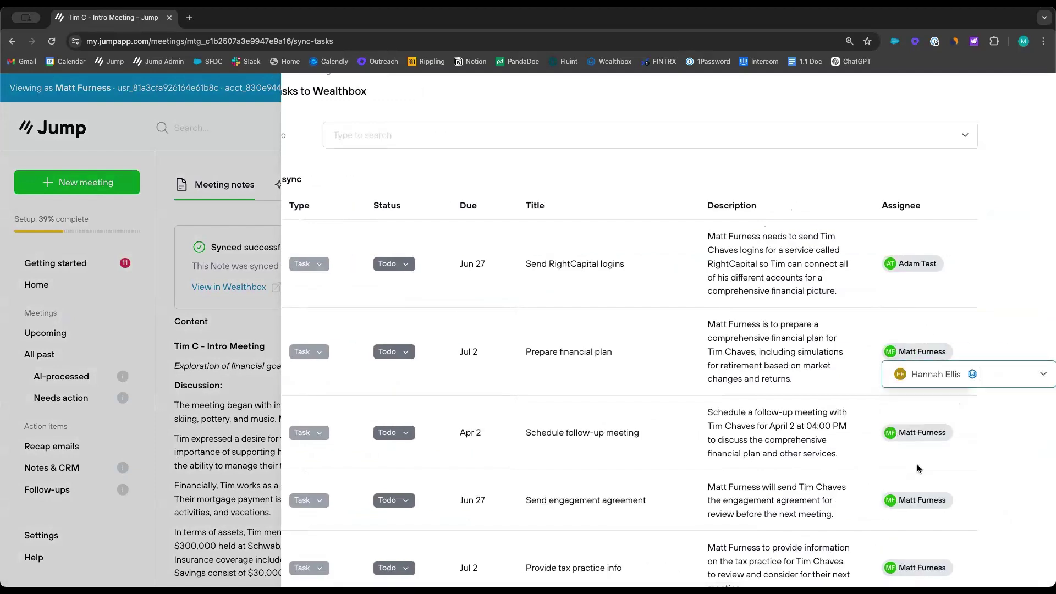
{"action": "scroll", "coordinate": [687, 423], "scroll_direction": "down", "scroll_amount": 2}
{"action": "left_click", "coordinate": [689, 417]}
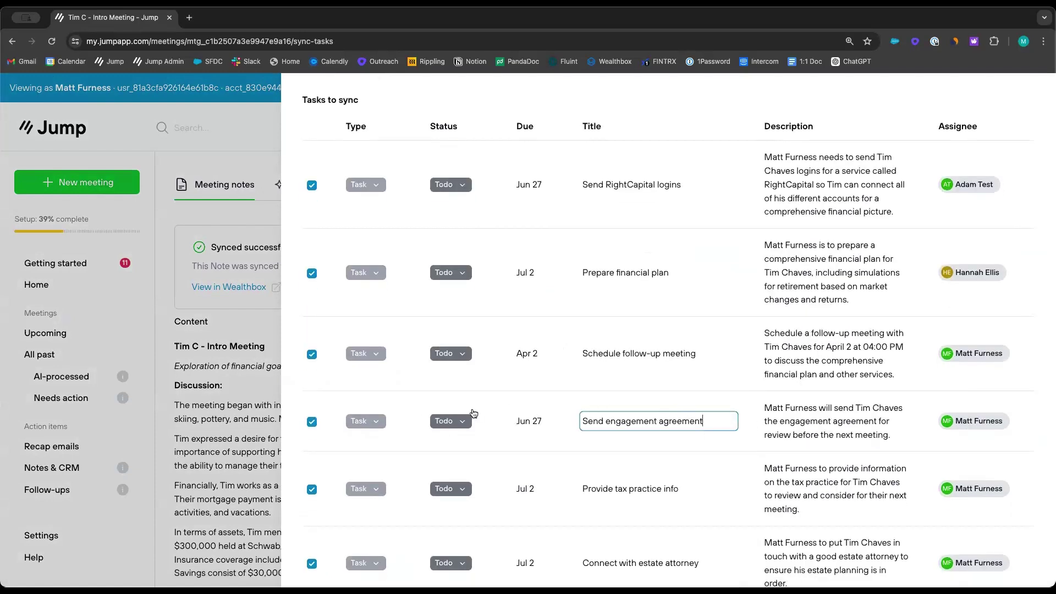
Step: Change the Schedule follow-up meeting and Send RightCapital logins items from Task to Workflow
{"action": "scroll", "coordinate": [418, 385], "scroll_direction": "down", "scroll_amount": 1}
{"action": "left_click", "coordinate": [366, 329]}
{"action": "left_click", "coordinate": [373, 379]}
{"action": "left_click", "coordinate": [366, 294]}
{"action": "left_click", "coordinate": [370, 347]}
Step: Check the template choices for the Send RightCapital logins workflow, then close the task list without syncing
{"action": "scroll", "coordinate": [786, 483], "scroll_direction": "down", "scroll_amount": 5}
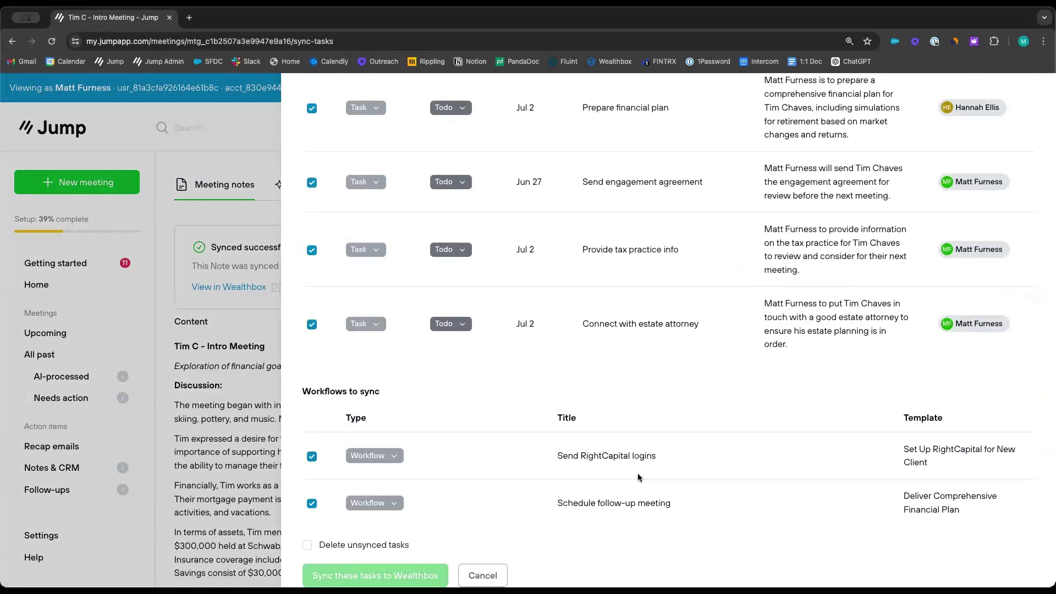
{"action": "left_click", "coordinate": [921, 454]}
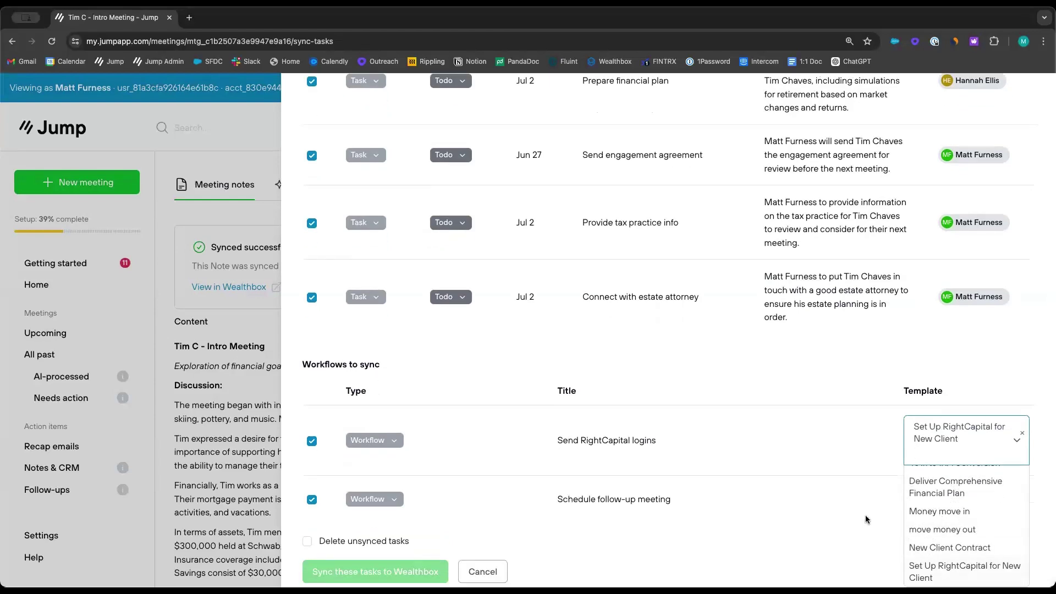
{"action": "left_click", "coordinate": [401, 529]}
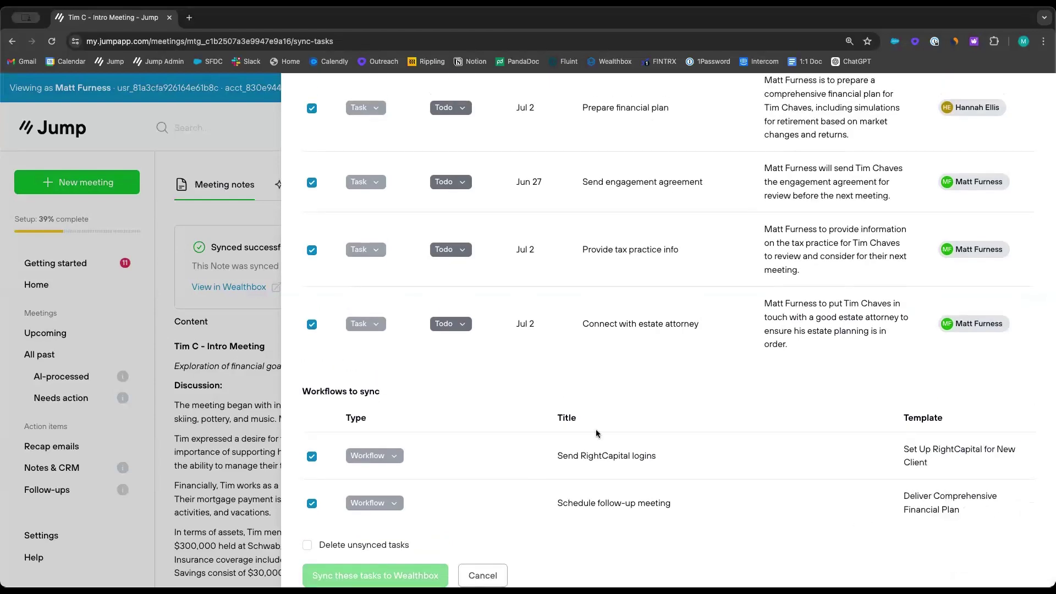
{"action": "scroll", "coordinate": [596, 429], "scroll_direction": "up", "scroll_amount": 5}
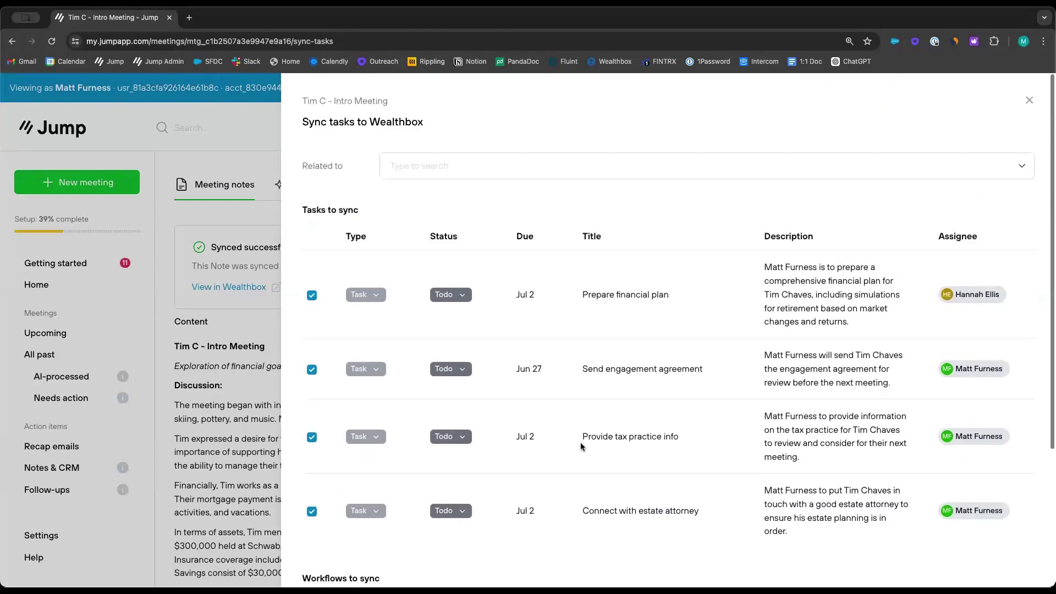
{"action": "left_click", "coordinate": [1029, 101]}
Step: Request an explanation of "salary of $180,000 per year," from the discussion notes and view its cited transcript moment at 5:14
{"action": "scroll", "coordinate": [464, 385], "scroll_direction": "down", "scroll_amount": 3}
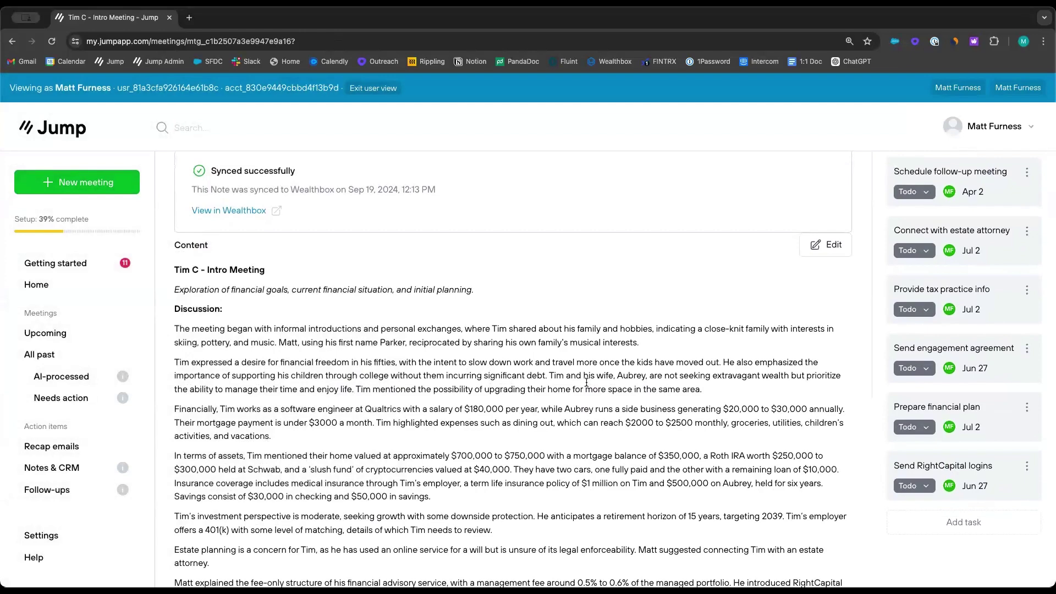
{"action": "scroll", "coordinate": [586, 383], "scroll_direction": "up", "scroll_amount": 5}
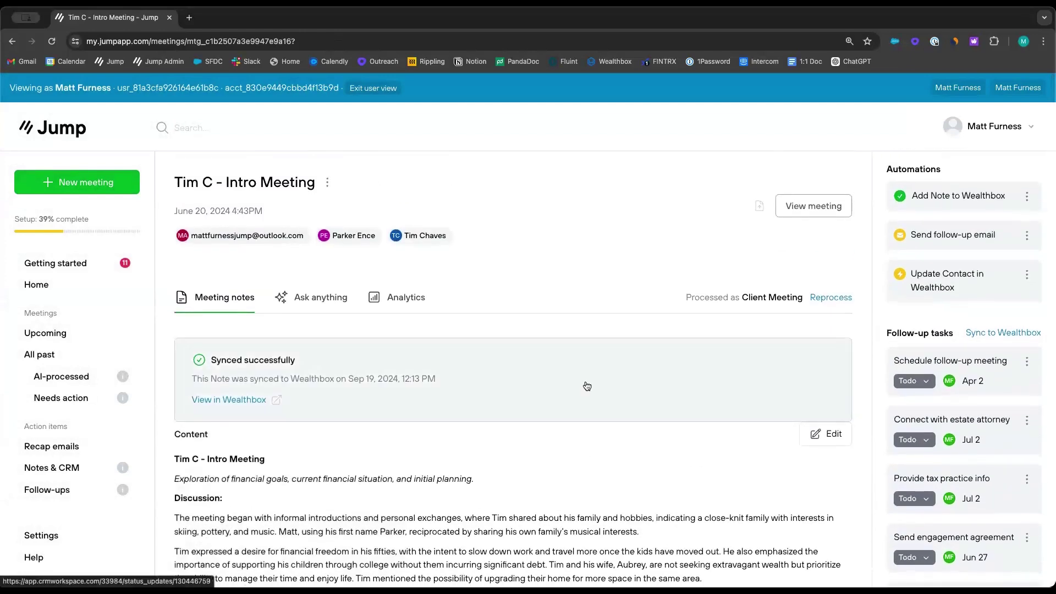
{"action": "scroll", "coordinate": [586, 384], "scroll_direction": "down", "scroll_amount": 6}
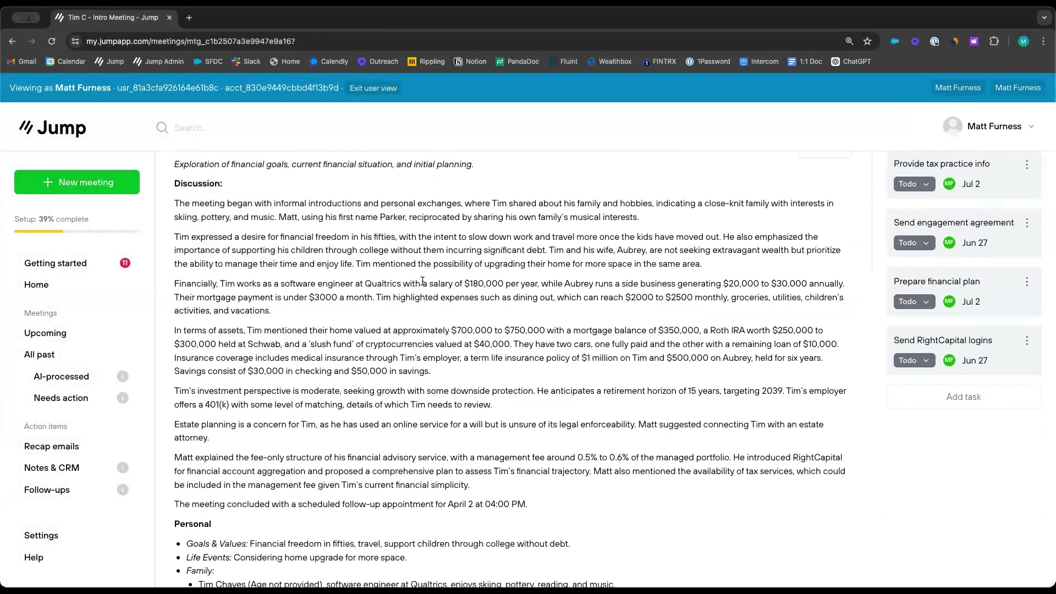
{"action": "left_click_drag", "start_coordinate": [428, 283], "coordinate": [541, 283]}
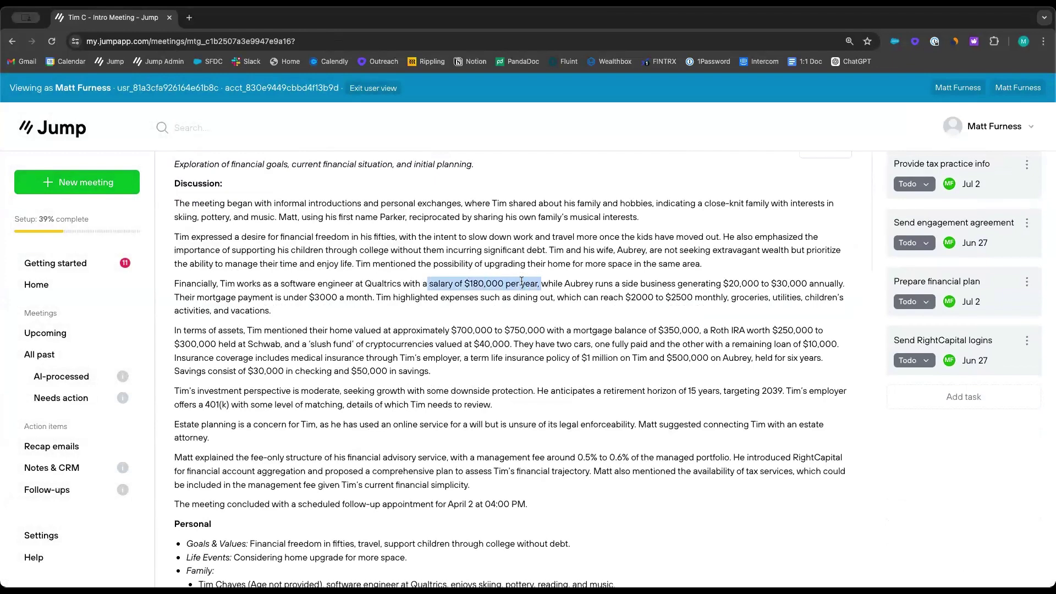
{"action": "left_click", "coordinate": [461, 261]}
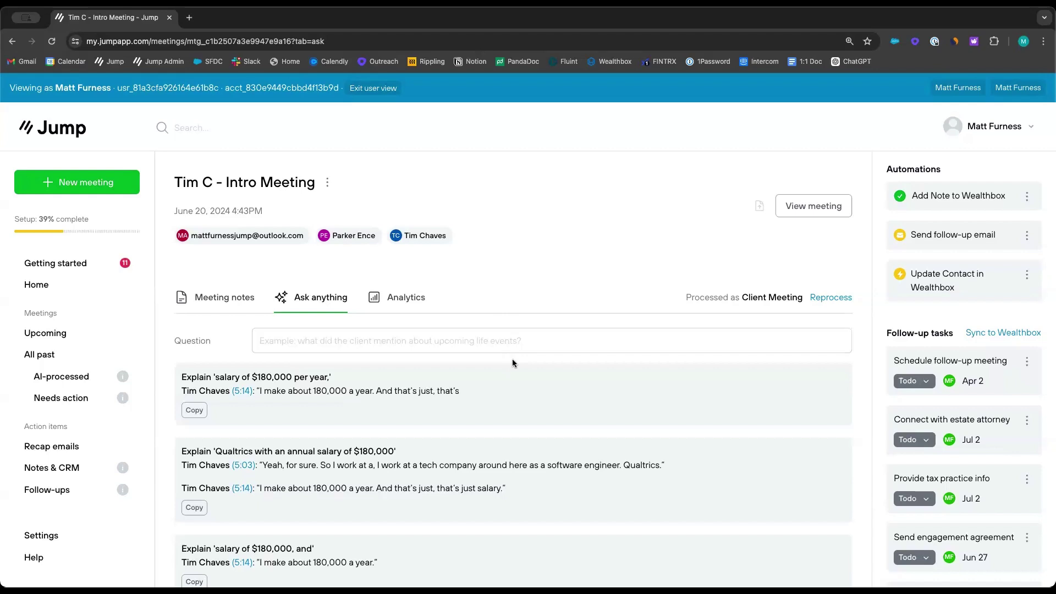
{"action": "left_click", "coordinate": [251, 392]}
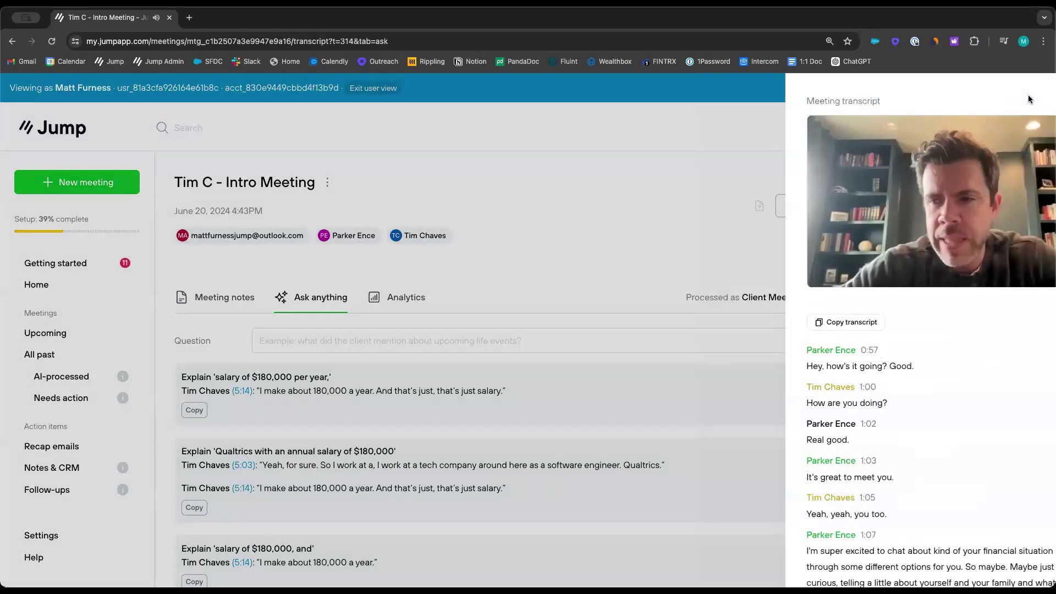
{"action": "left_click", "coordinate": [1029, 98]}
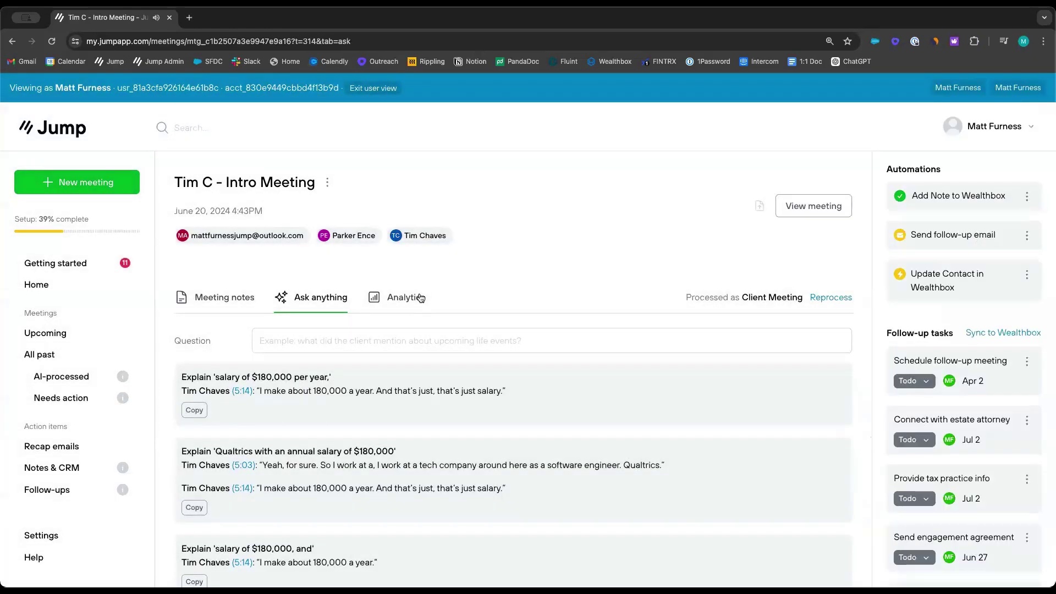
Step: Ask about the meeting: "What did we discuss with his IRA? Also what are his kid's hobbies?"
{"action": "left_click", "coordinate": [328, 342]}
{"action": "type", "text": "Wh"}
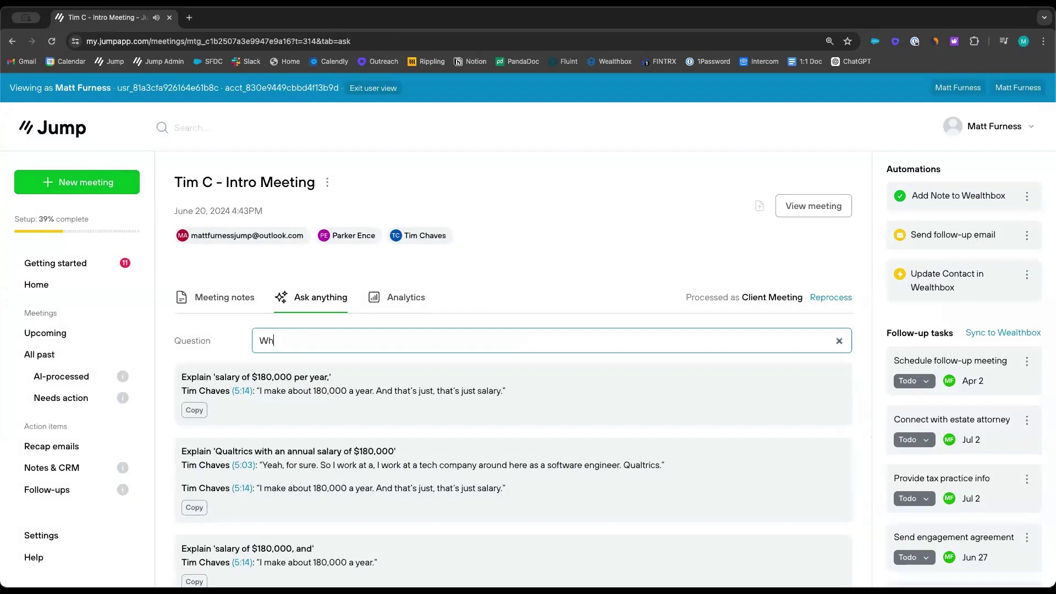
{"action": "type", "text": "at did we discuss with his IRA?"}
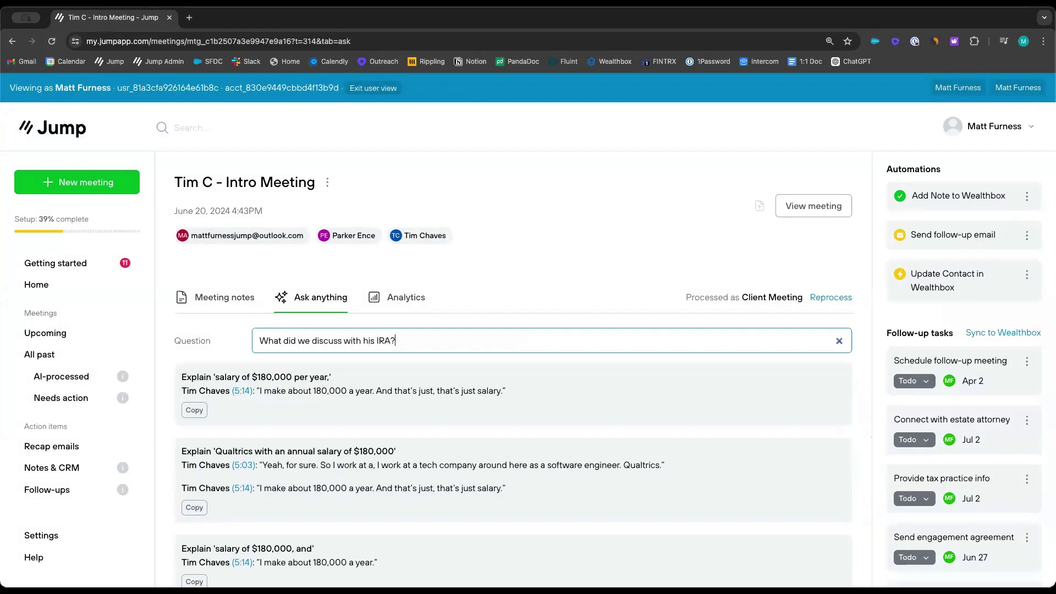
{"action": "type", "text": " Also what are his id"}
{"action": "type", "text": "kid's "}
{"action": "type", "text": "hobbies?"}
{"action": "key", "text": "Return"}
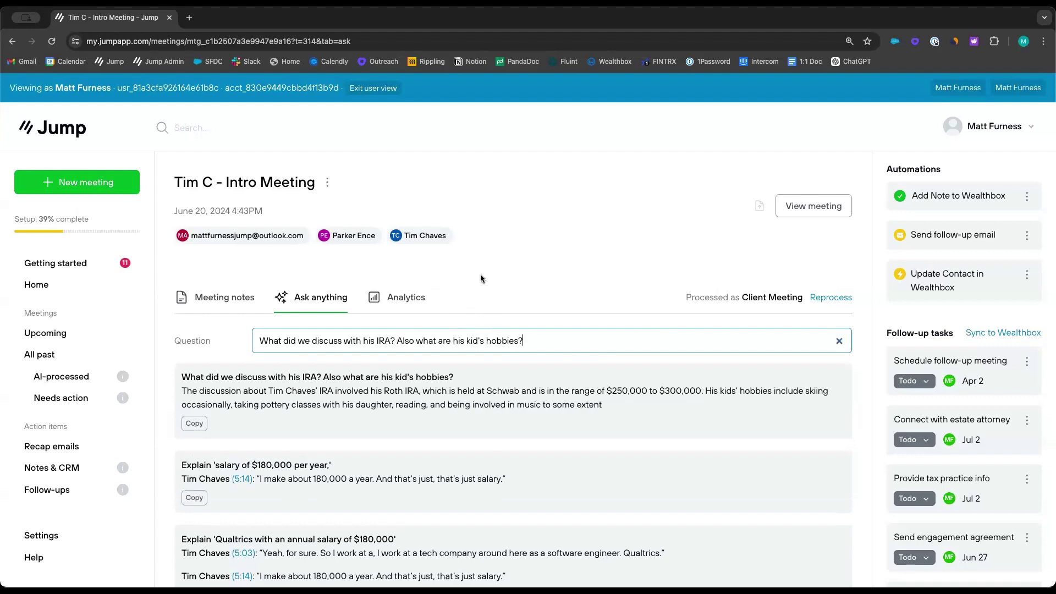
Step: Open the intro meeting's analytics and review the sentiment analysis, talk time and keyword tracking sections
{"action": "key", "text": "super+r"}
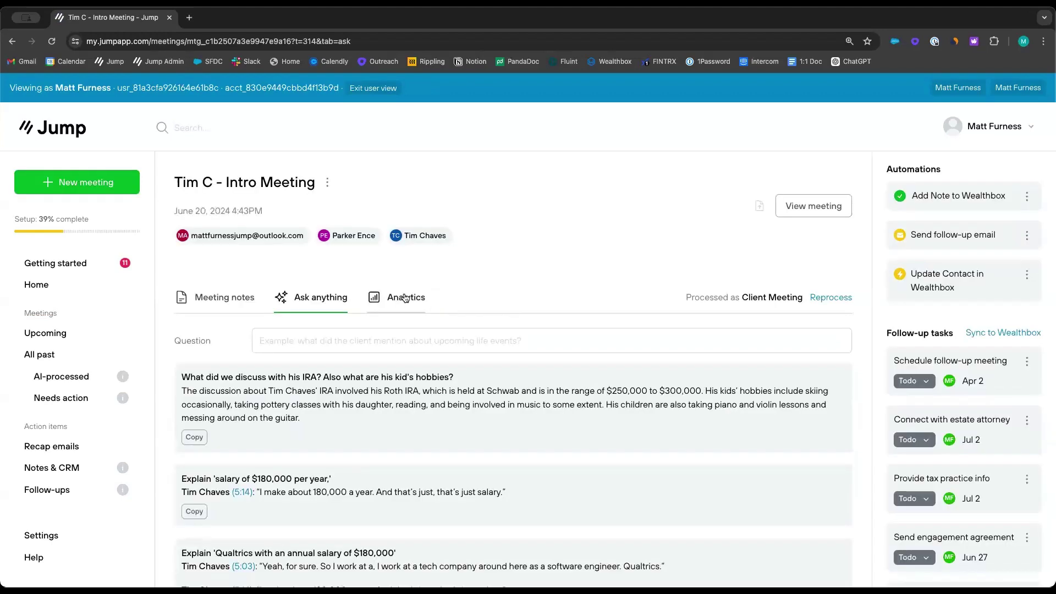
{"action": "left_click", "coordinate": [397, 297]}
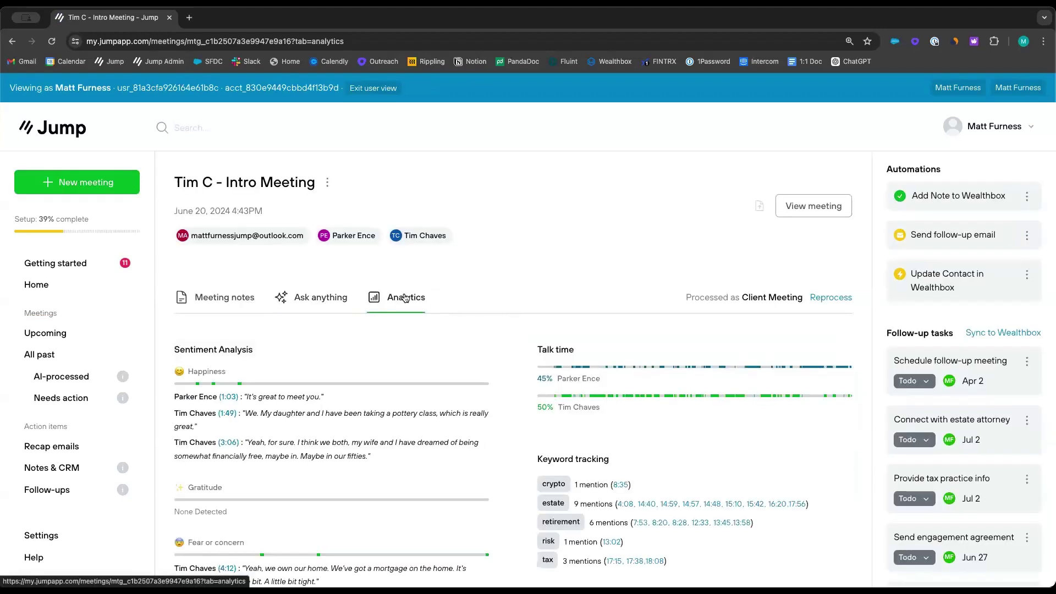
{"action": "scroll", "coordinate": [611, 327], "scroll_direction": "down", "scroll_amount": 3}
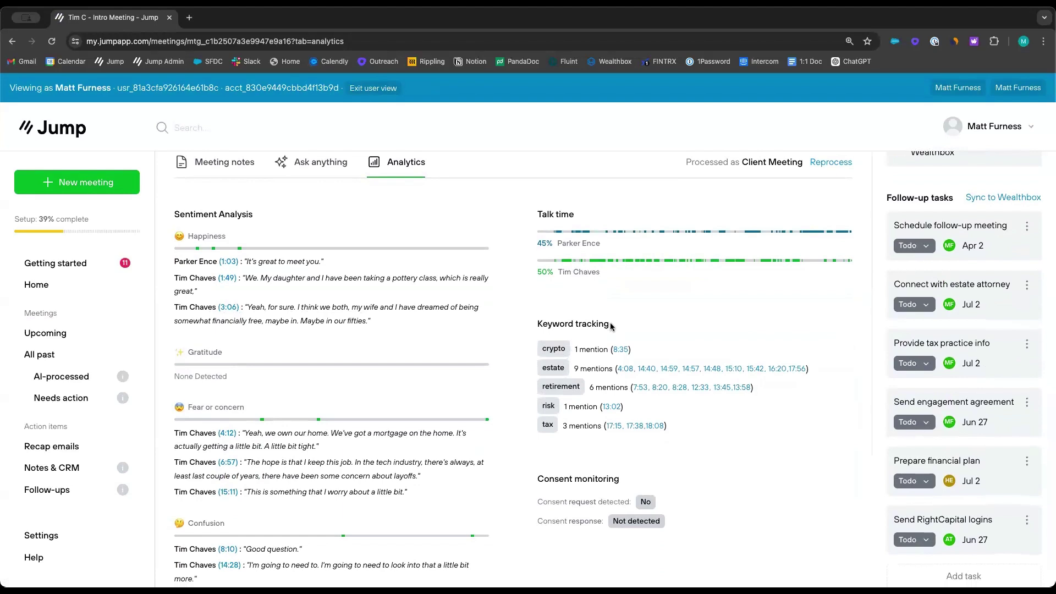
{"action": "scroll", "coordinate": [611, 330], "scroll_direction": "down", "scroll_amount": 1}
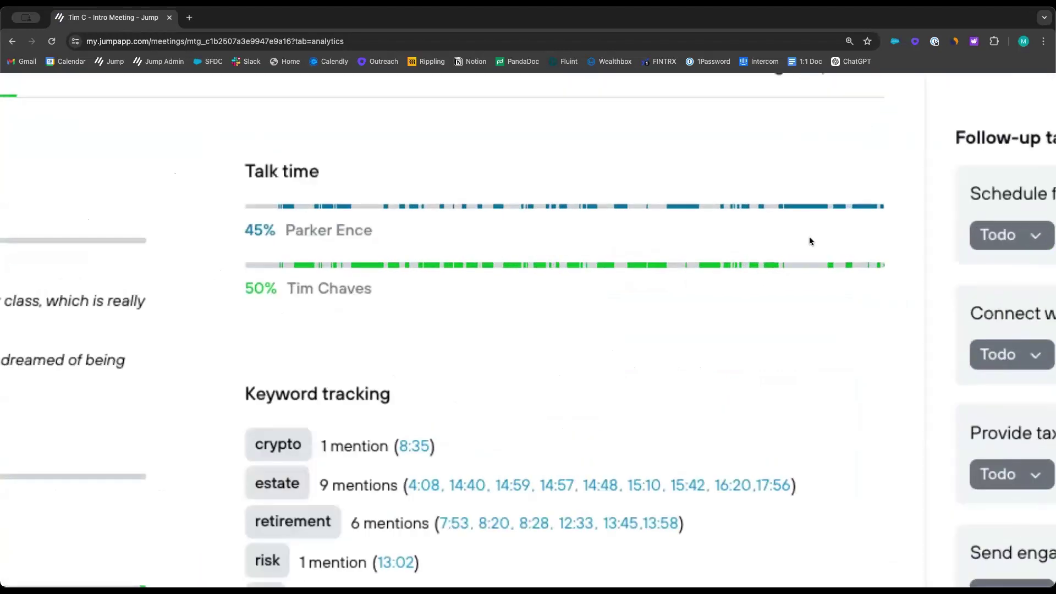
Step: Open the meeting recording at about 15:46 from the talk-time timeline, then close the transcript
{"action": "left_click", "coordinate": [805, 226]}
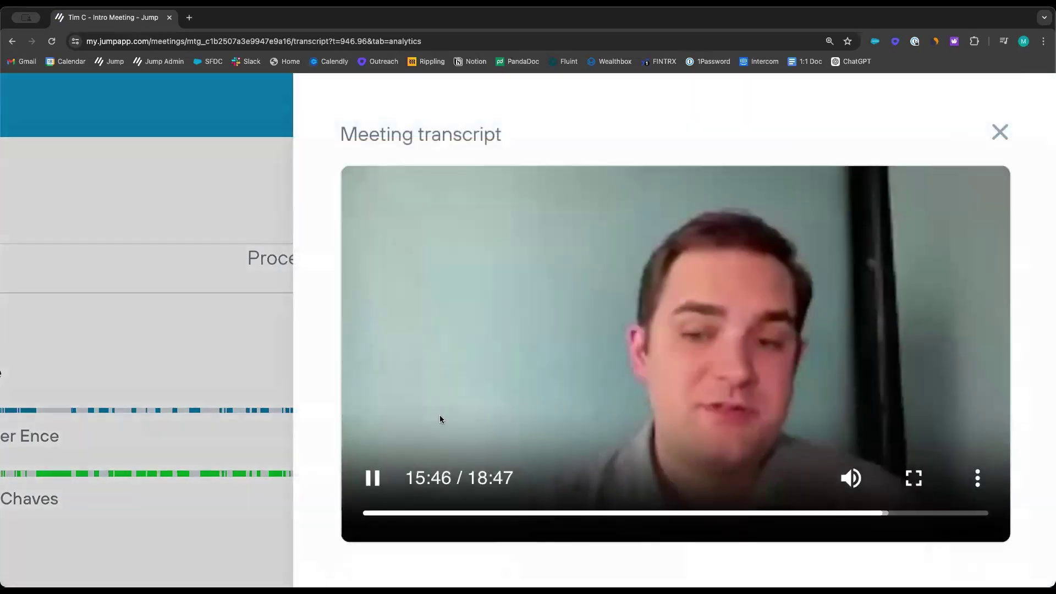
{"action": "left_click", "coordinate": [1000, 132]}
Step: Examine the speakers' talk-time split and the tracked keyword mentions with their timestamps in the meeting analytics
{"action": "scroll", "coordinate": [476, 404], "scroll_direction": "down", "scroll_amount": 1}
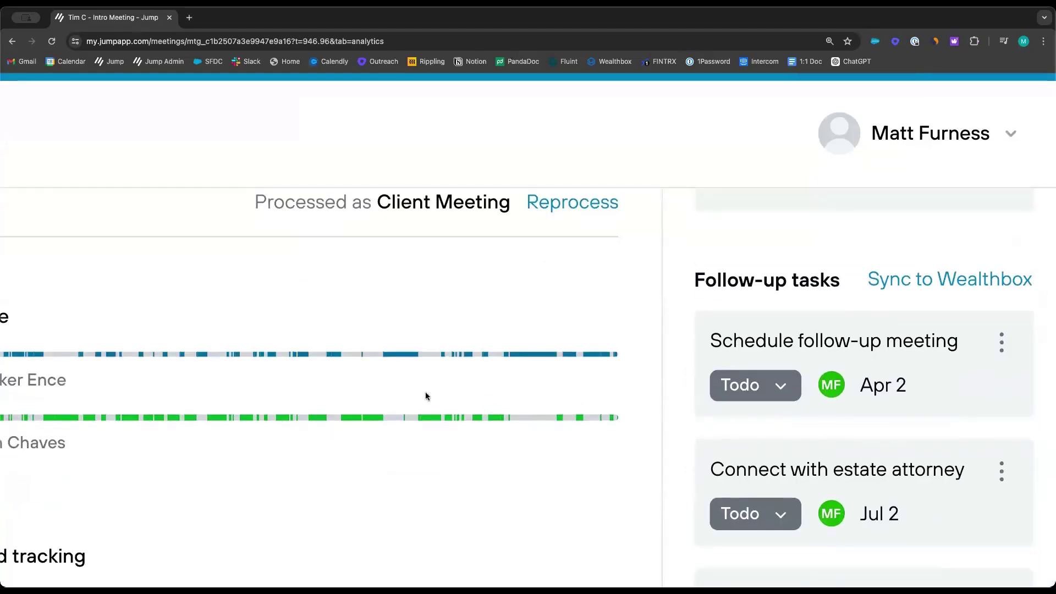
{"action": "scroll", "coordinate": [427, 396], "scroll_direction": "down", "scroll_amount": 2}
{"action": "scroll", "coordinate": [467, 412], "scroll_direction": "down", "scroll_amount": 5}
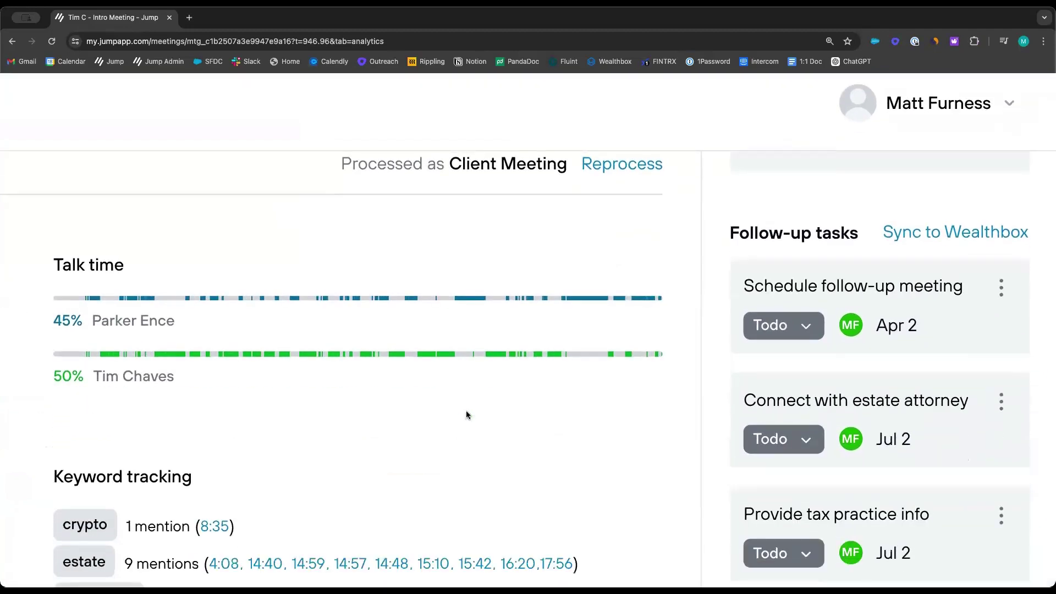
{"action": "scroll", "coordinate": [366, 379], "scroll_direction": "left", "scroll_amount": 1}
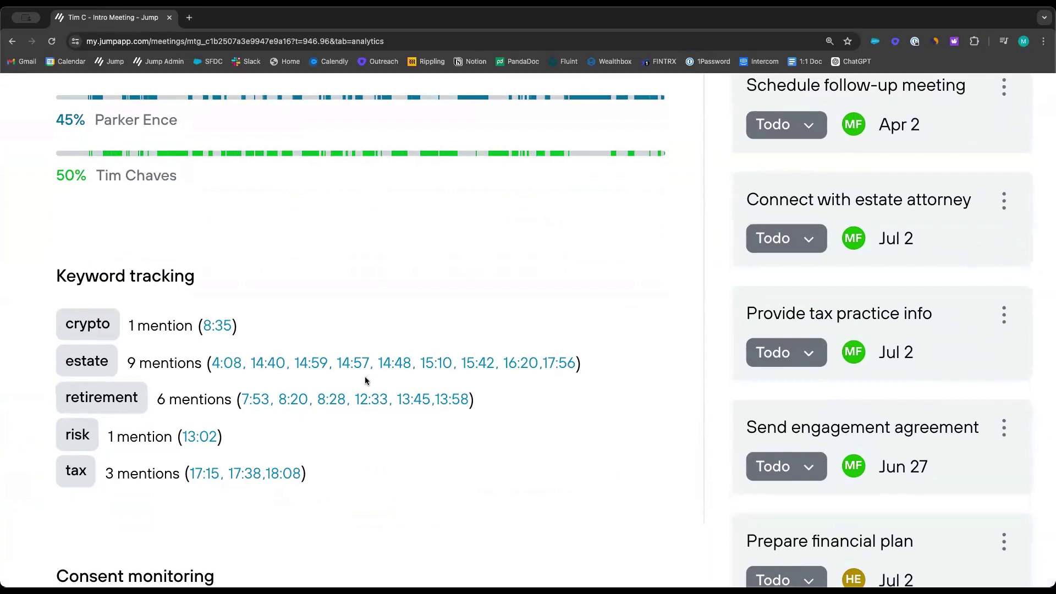
{"action": "scroll", "coordinate": [366, 379], "scroll_direction": "left", "scroll_amount": 3}
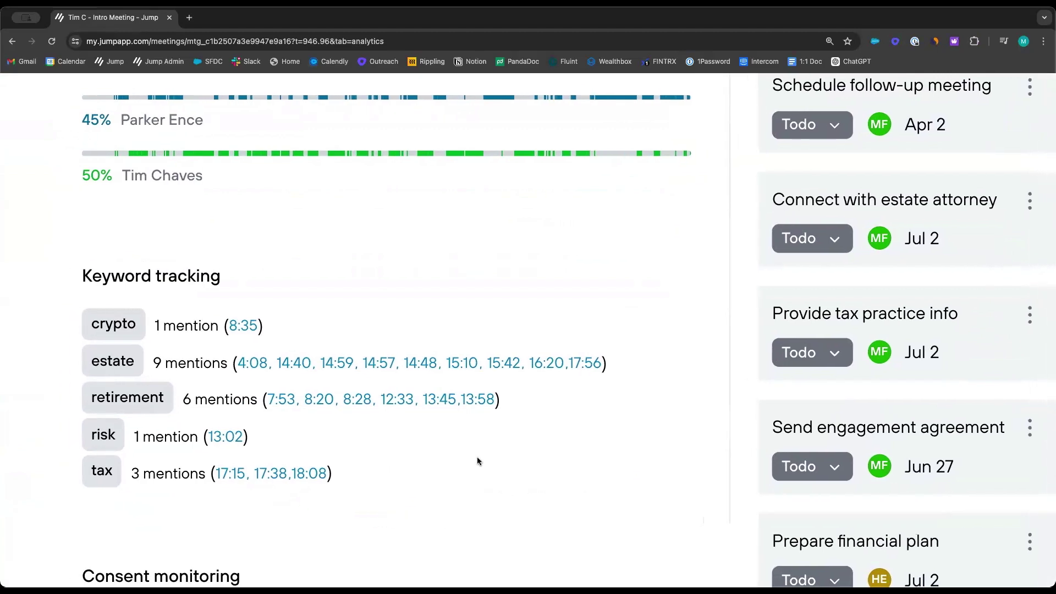
{"action": "scroll", "coordinate": [477, 457], "scroll_direction": "down", "scroll_amount": 1}
{"action": "scroll", "coordinate": [474, 455], "scroll_direction": "left", "scroll_amount": 2}
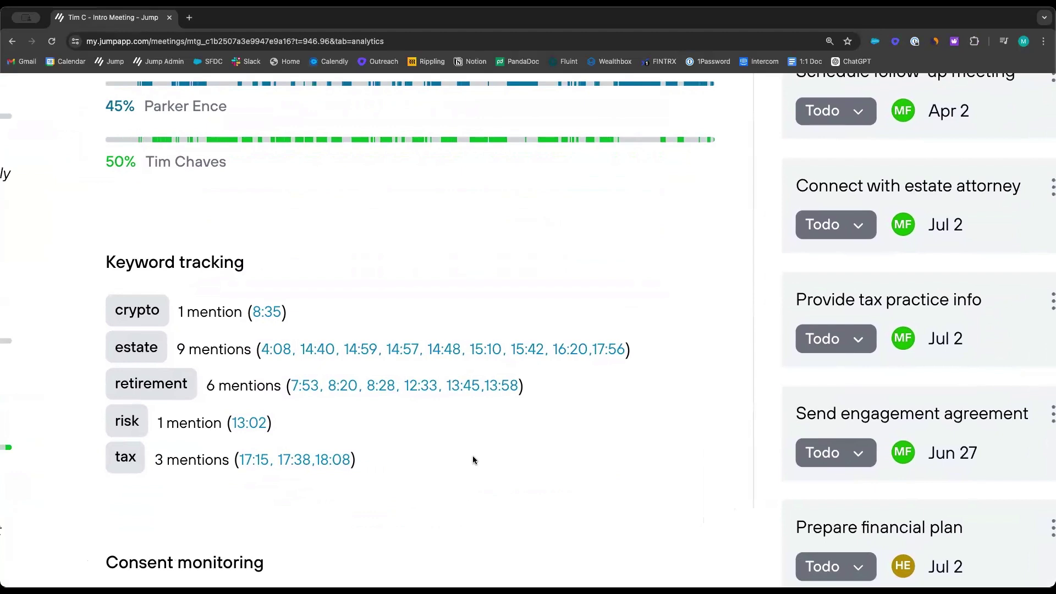
{"action": "scroll", "coordinate": [473, 459], "scroll_direction": "left", "scroll_amount": 1}
{"action": "scroll", "coordinate": [454, 435], "scroll_direction": "left", "scroll_amount": 5}
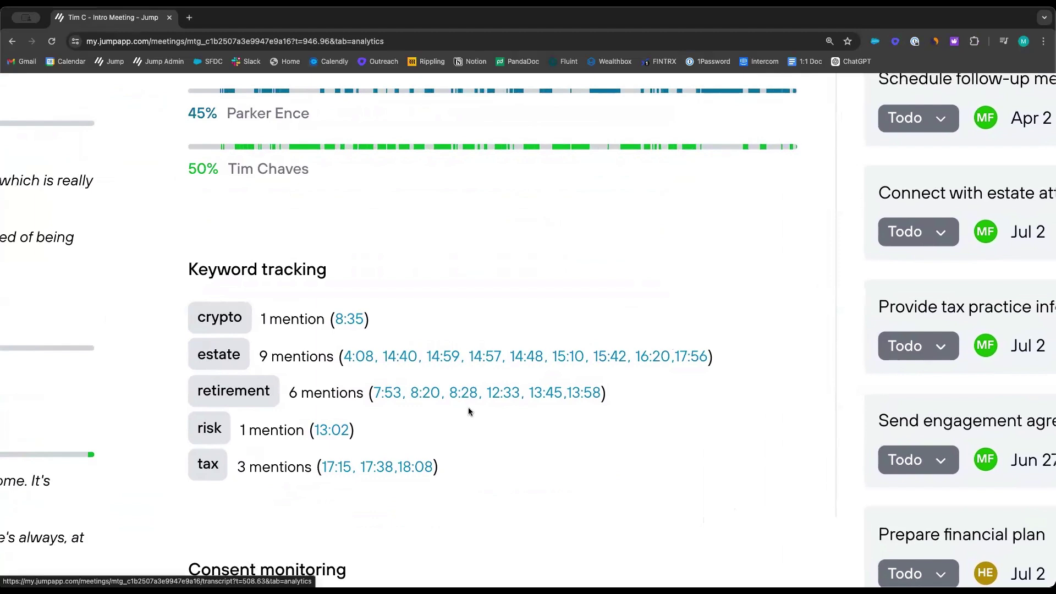
{"action": "scroll", "coordinate": [478, 418], "scroll_direction": "down", "scroll_amount": 1}
{"action": "scroll", "coordinate": [491, 424], "scroll_direction": "left", "scroll_amount": 1}
Step: Examine the consent monitoring section for the detected consent request and response
{"action": "scroll", "coordinate": [491, 424], "scroll_direction": "down", "scroll_amount": 5}
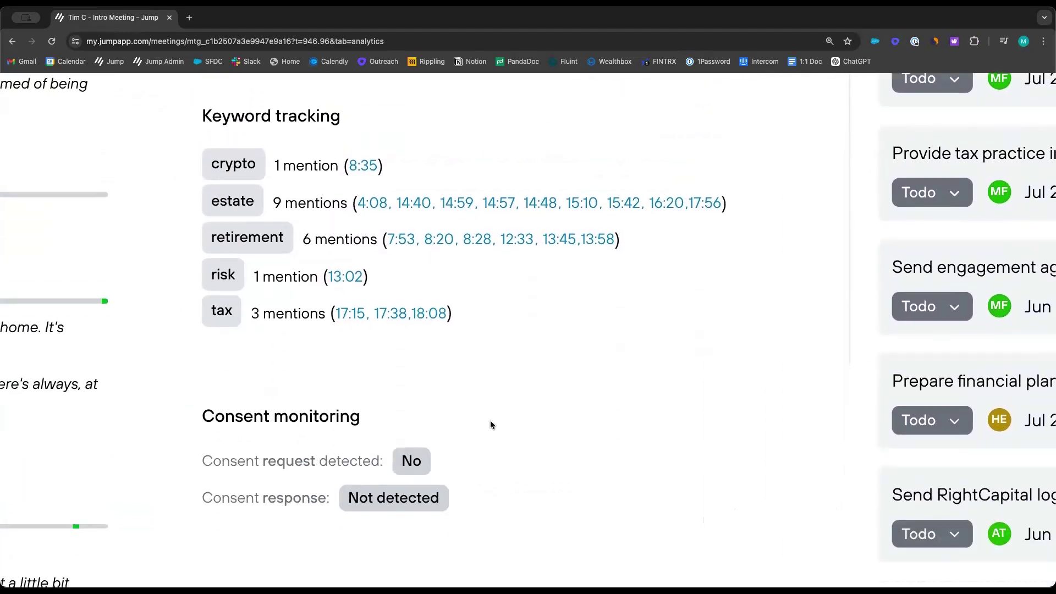
{"action": "scroll", "coordinate": [490, 421], "scroll_direction": "down", "scroll_amount": 3}
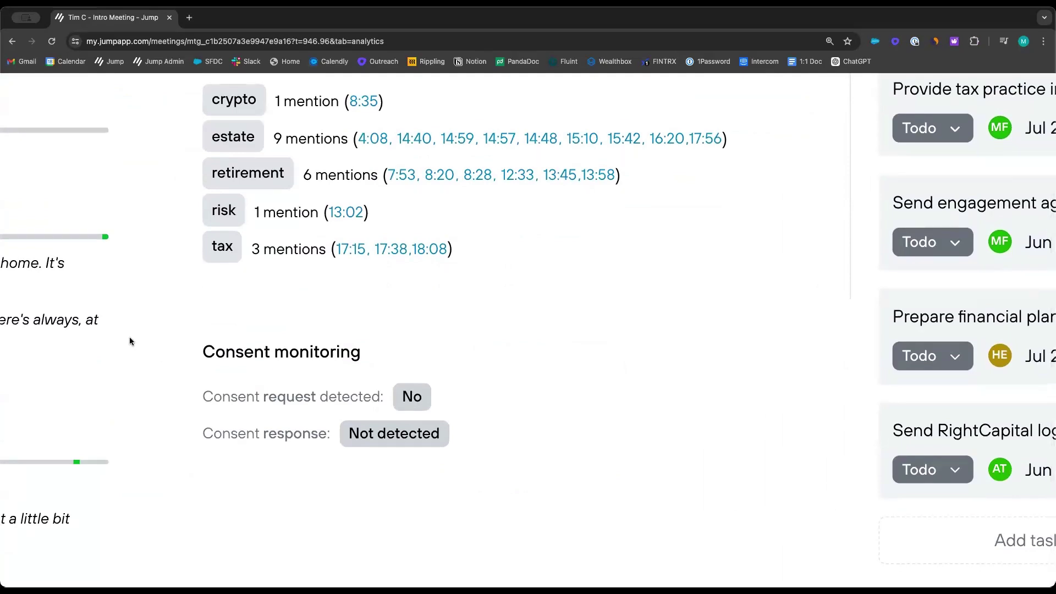
{"action": "scroll", "coordinate": [125, 342], "scroll_direction": "left", "scroll_amount": 1}
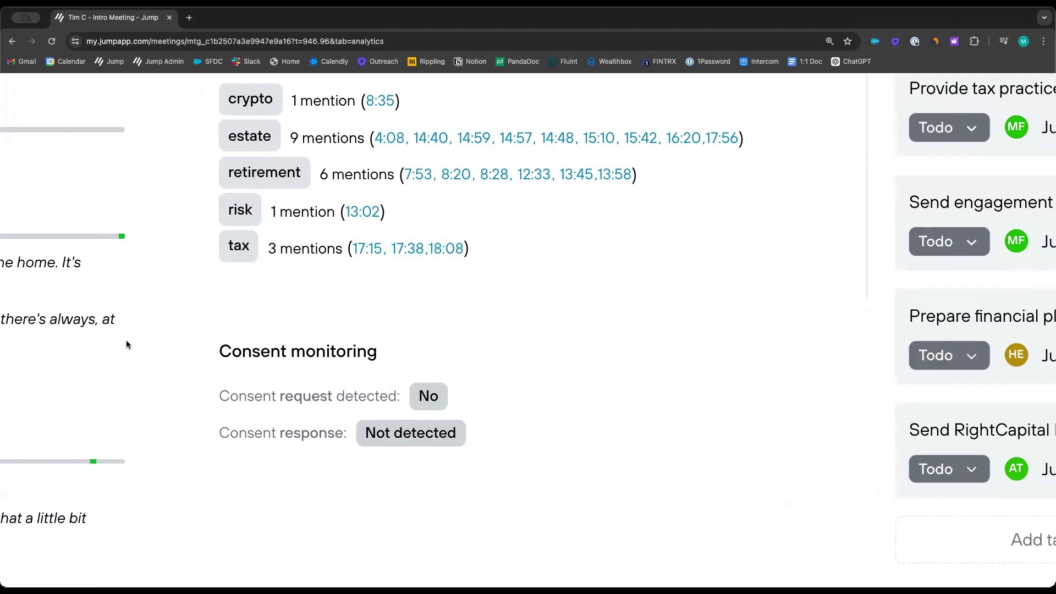
{"action": "scroll", "coordinate": [184, 356], "scroll_direction": "left", "scroll_amount": 2}
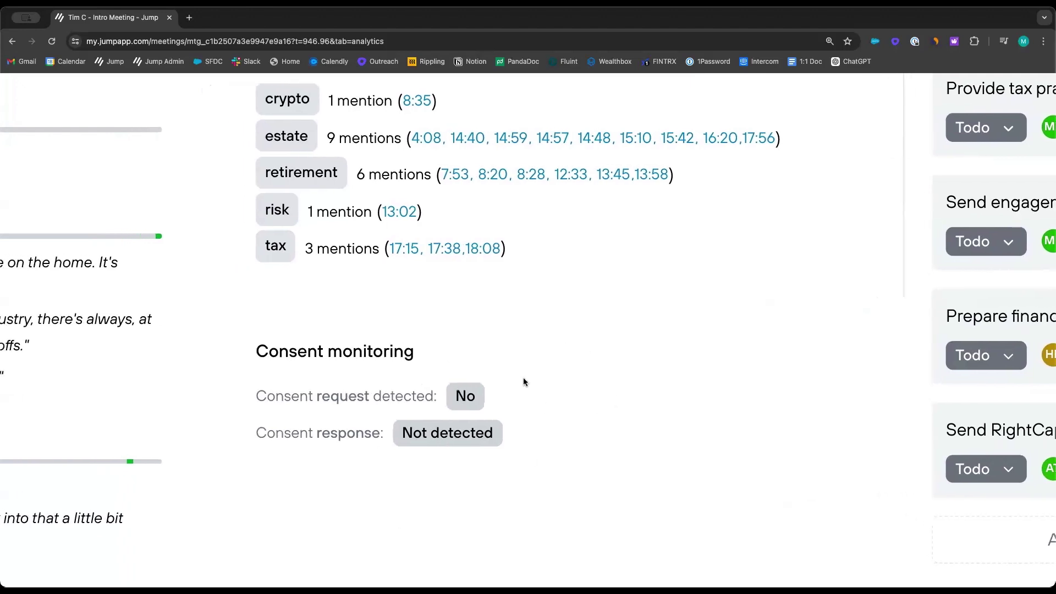
{"action": "scroll", "coordinate": [298, 417], "scroll_direction": "left", "scroll_amount": 1}
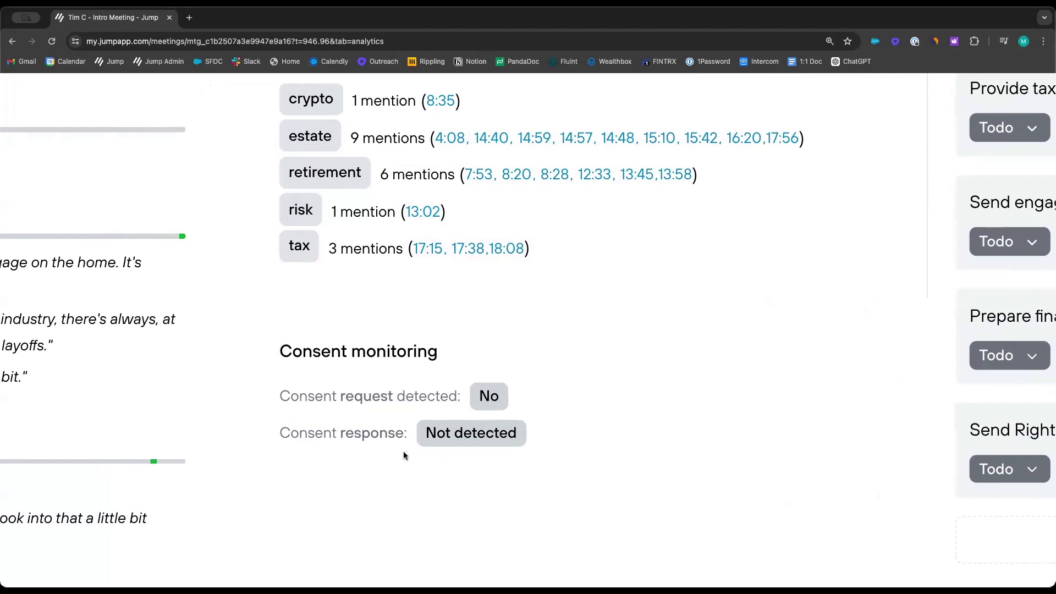
{"action": "scroll", "coordinate": [404, 452], "scroll_direction": "left", "scroll_amount": 1}
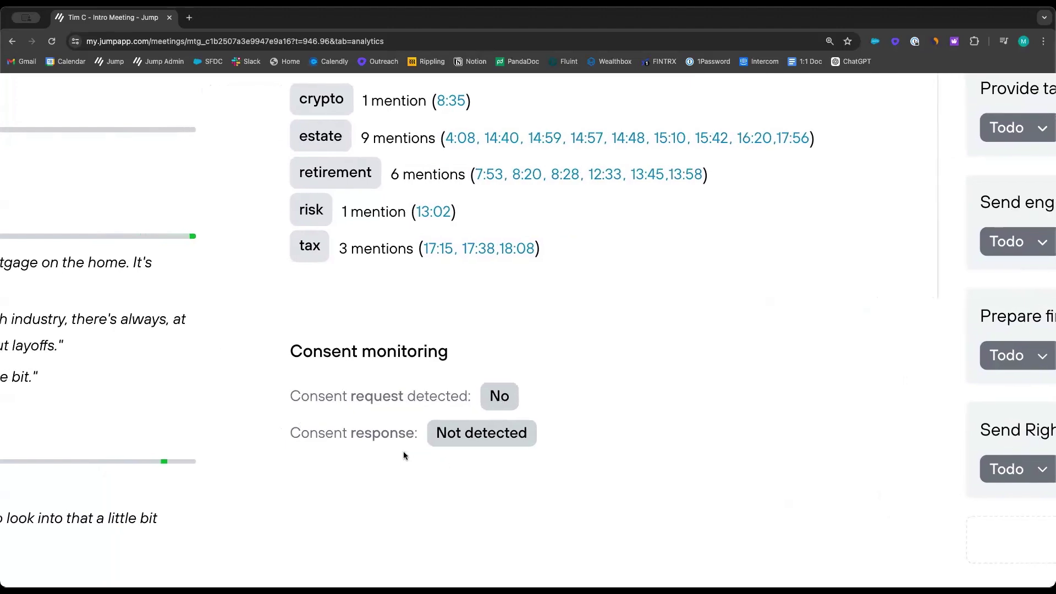
{"action": "scroll", "coordinate": [404, 451], "scroll_direction": "down", "scroll_amount": 2}
{"action": "scroll", "coordinate": [404, 454], "scroll_direction": "down", "scroll_amount": 2}
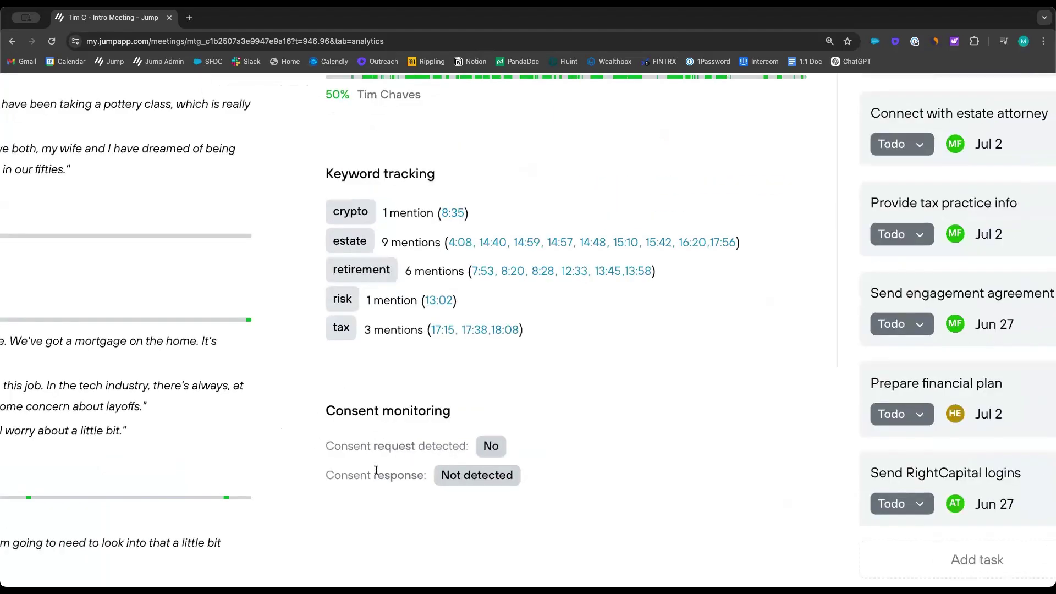
{"action": "scroll", "coordinate": [377, 466], "scroll_direction": "down", "scroll_amount": 3}
{"action": "scroll", "coordinate": [367, 454], "scroll_direction": "down", "scroll_amount": 3}
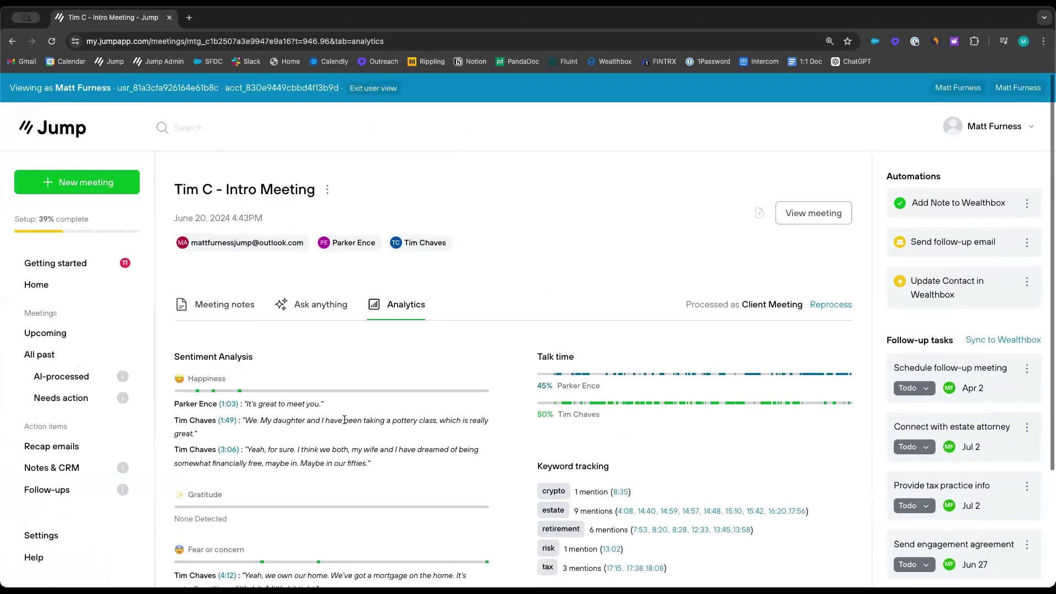
Step: Return to the meeting notes and look over the Wealthbox sync status and discussion summary
{"action": "left_click", "coordinate": [218, 299]}
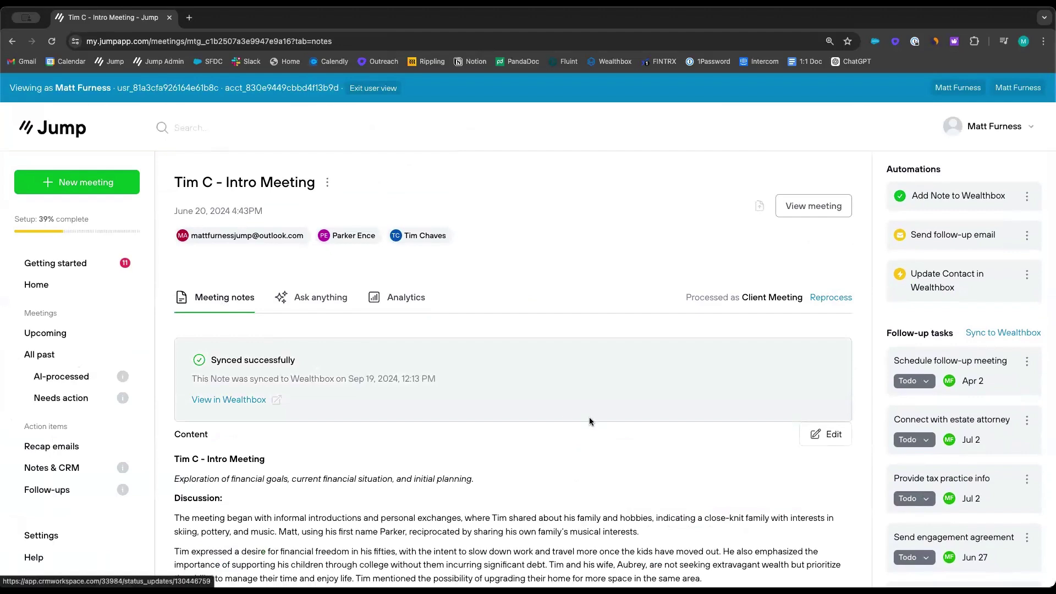
{"action": "scroll", "coordinate": [576, 457], "scroll_direction": "down", "scroll_amount": 1}
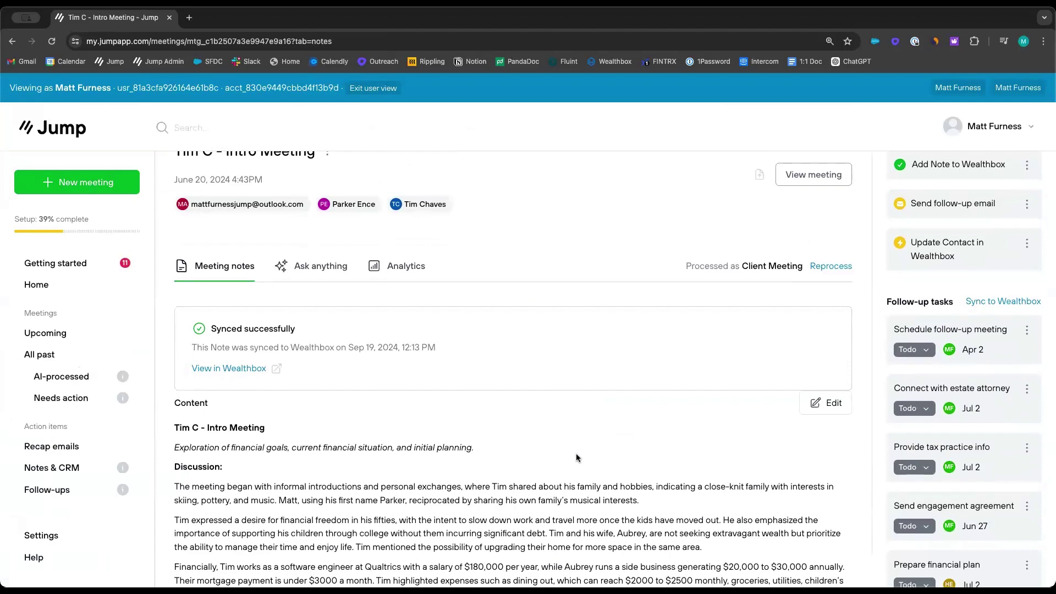
{"action": "scroll", "coordinate": [576, 458], "scroll_direction": "up", "scroll_amount": 1}
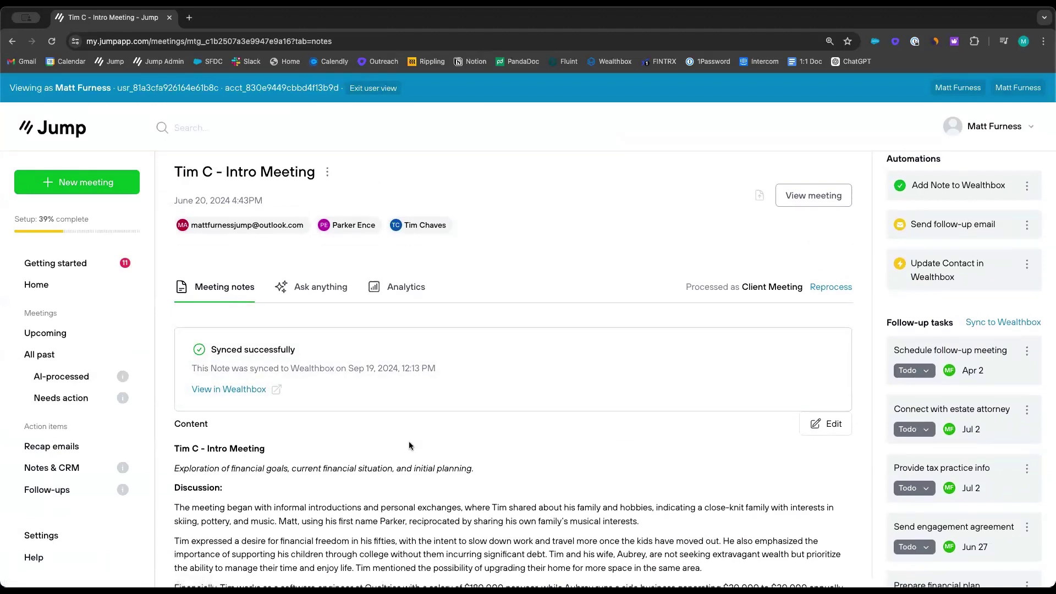
Step: Open the home page and review the assistant's earlier answers on meeting prep and on meetings mentioning crypto
{"action": "left_click", "coordinate": [42, 286]}
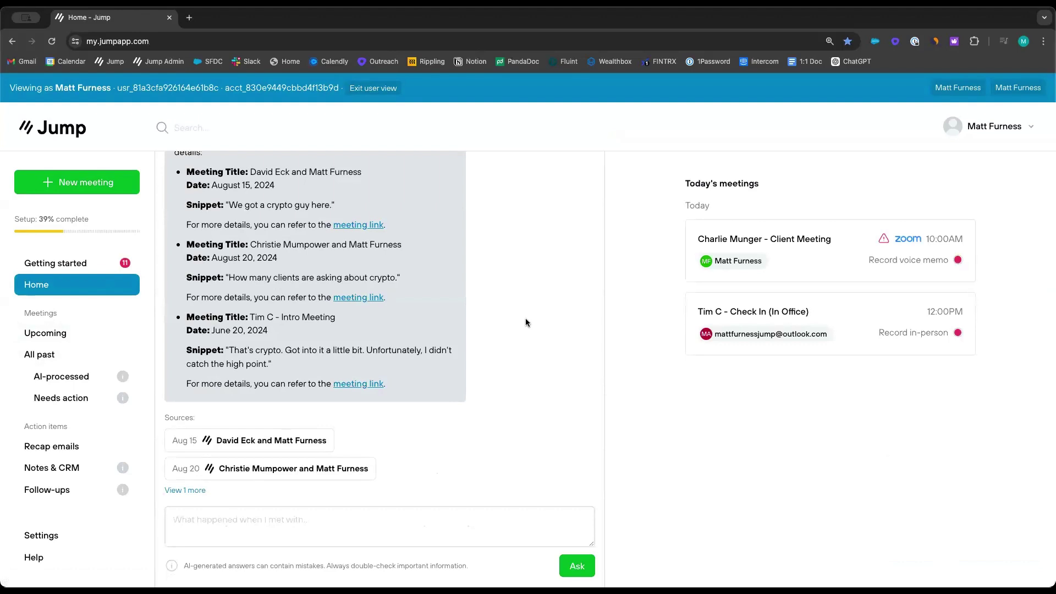
{"action": "scroll", "coordinate": [529, 318], "scroll_direction": "up", "scroll_amount": 3}
{"action": "scroll", "coordinate": [530, 319], "scroll_direction": "down", "scroll_amount": 1}
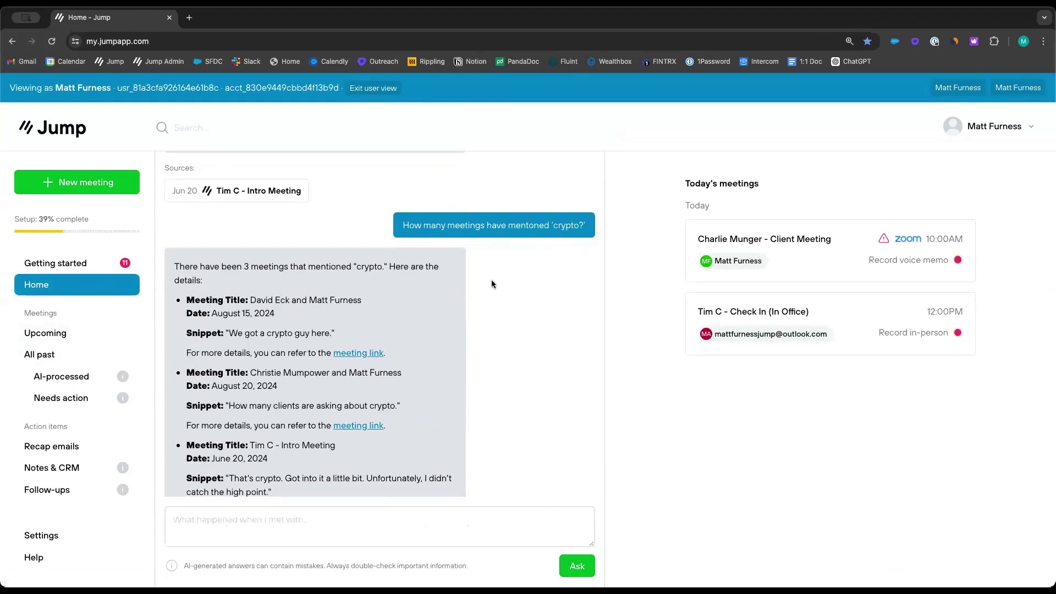
{"action": "scroll", "coordinate": [490, 279], "scroll_direction": "up", "scroll_amount": 10}
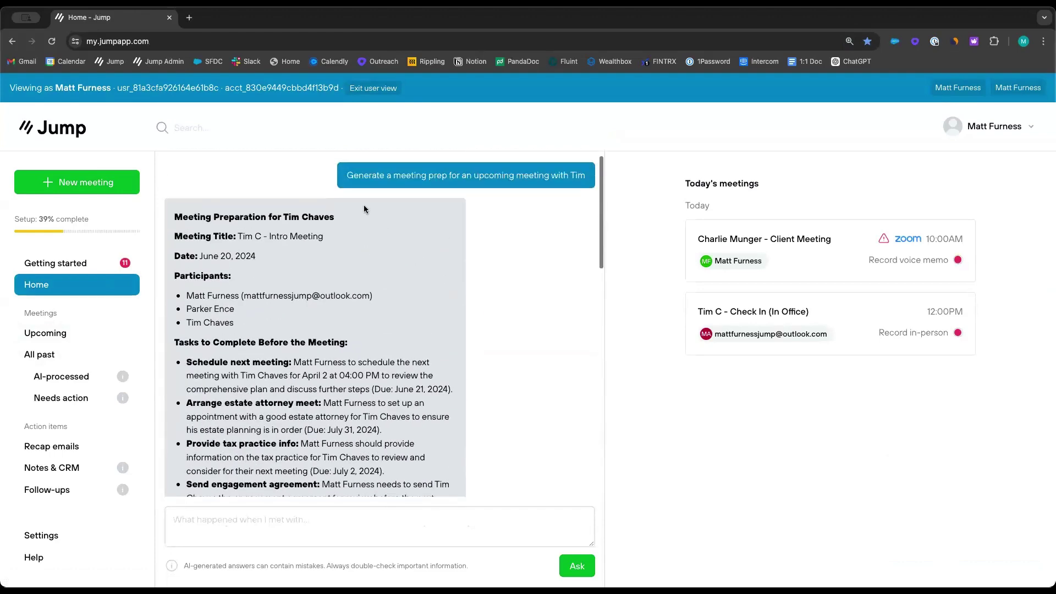
{"action": "scroll", "coordinate": [401, 242], "scroll_direction": "down", "scroll_amount": 5}
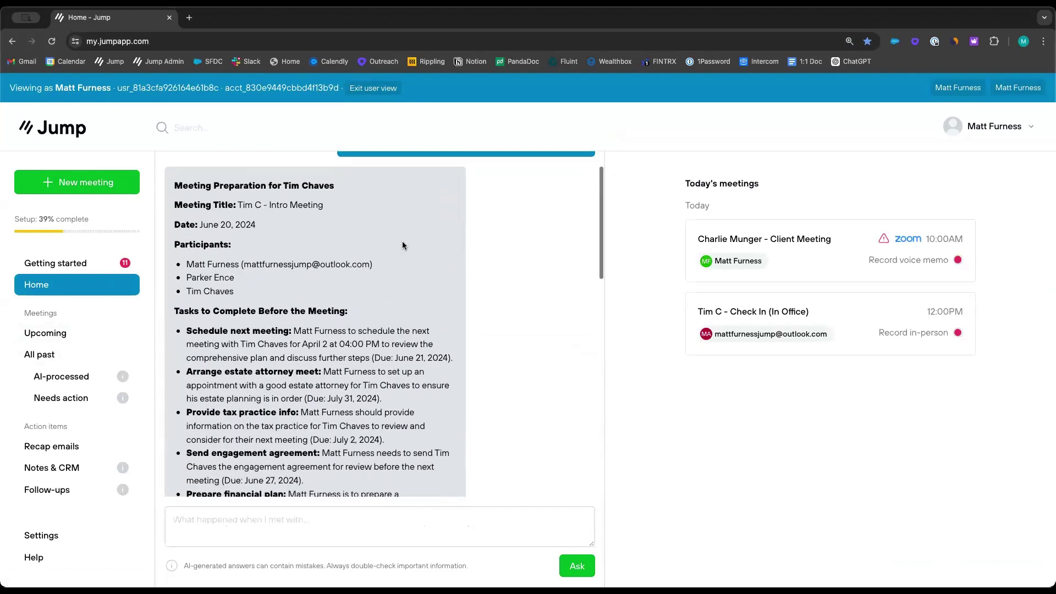
{"action": "scroll", "coordinate": [402, 244], "scroll_direction": "down", "scroll_amount": 6}
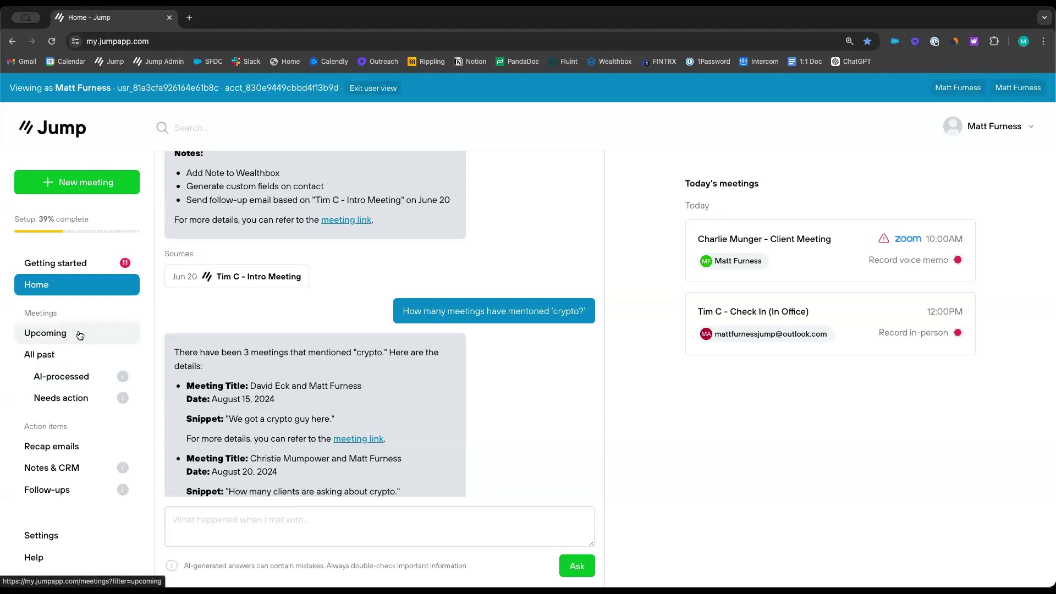
Step: Reopen the client's intro meeting from the list of AI-processed meetings
{"action": "left_click", "coordinate": [63, 376]}
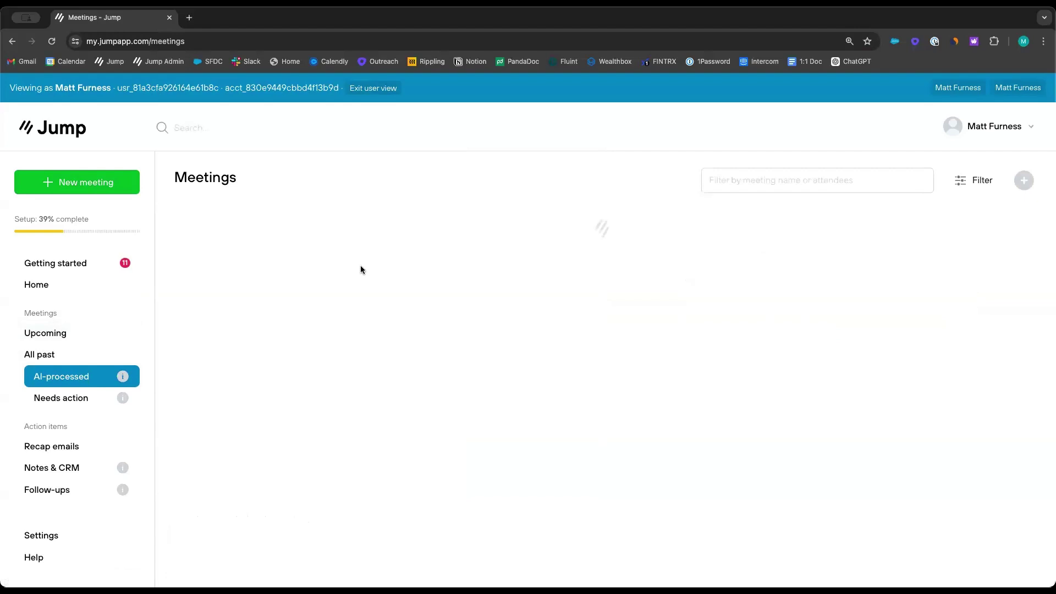
{"action": "left_click", "coordinate": [481, 271]}
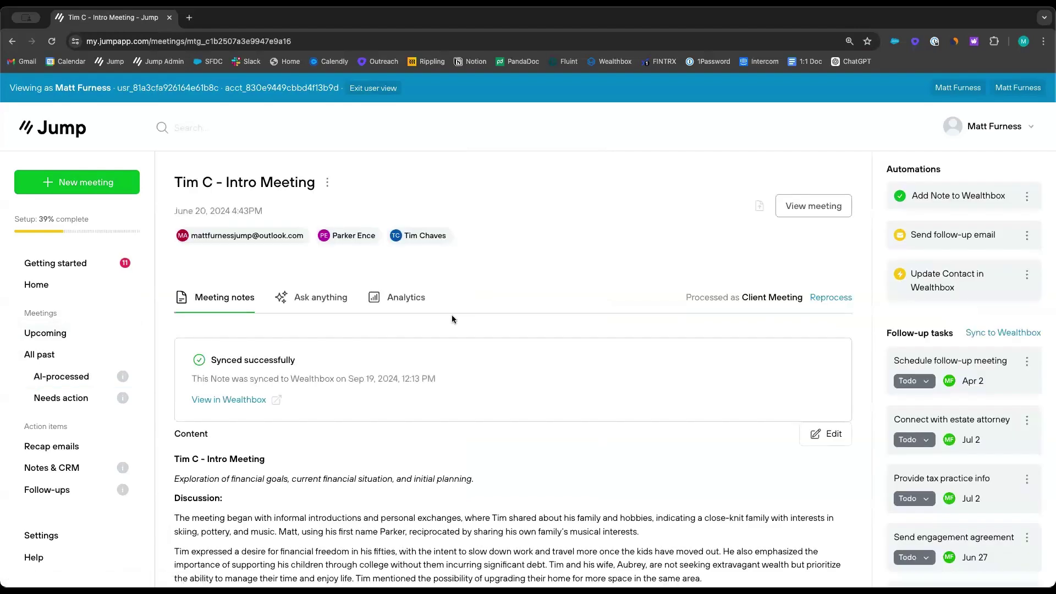